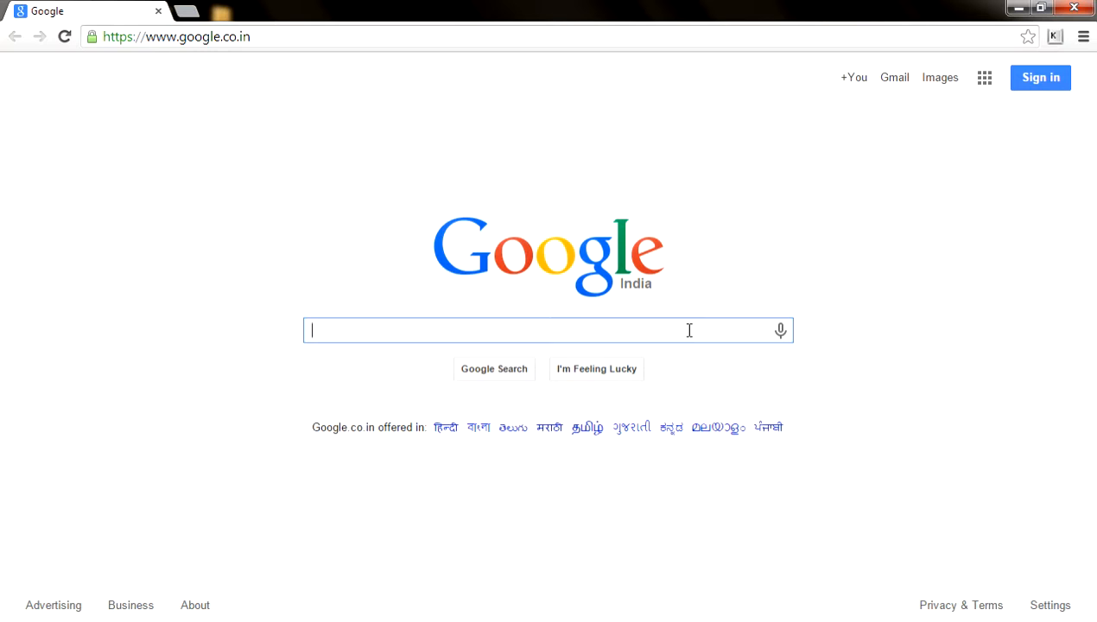
- Search the web for "google calendar" and open the Google Calendar result
type("google ")
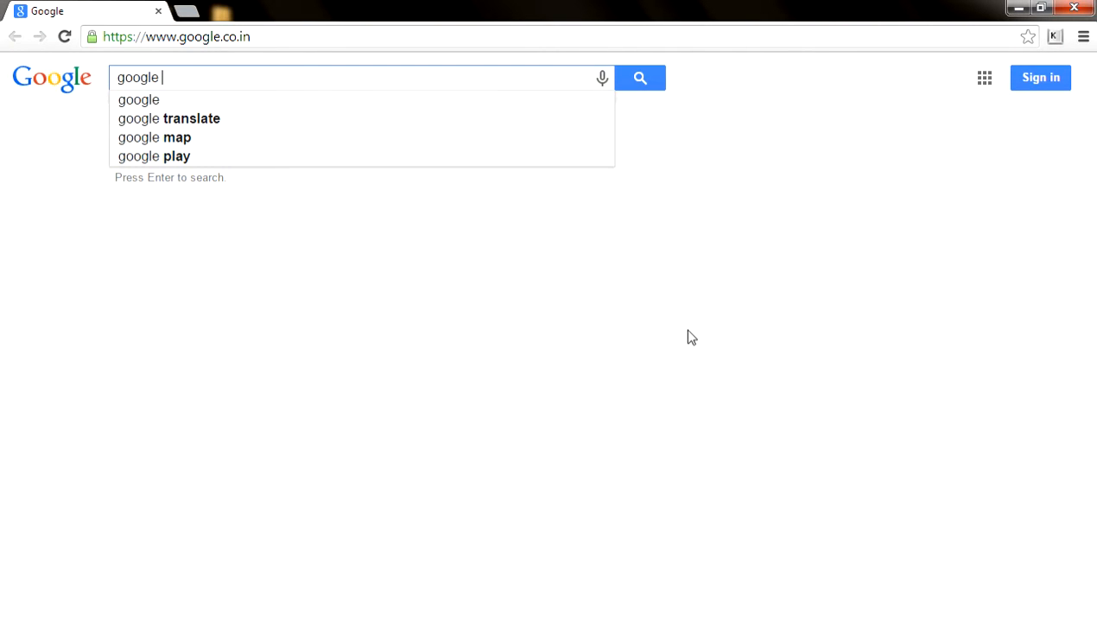
type("calendar")
key("Return")
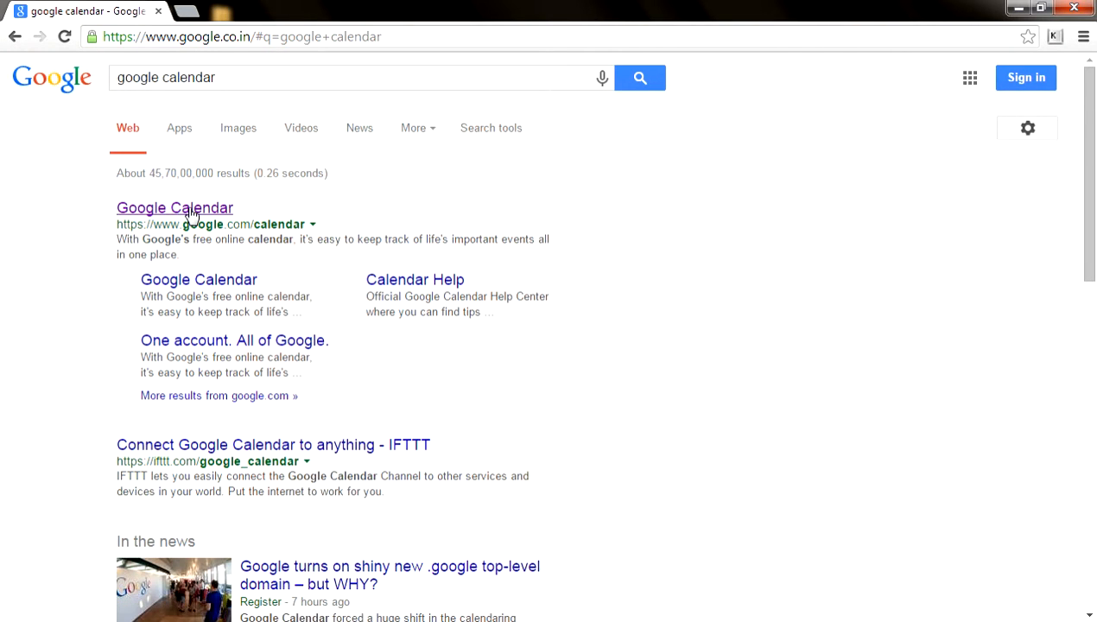
left_click(191, 210)
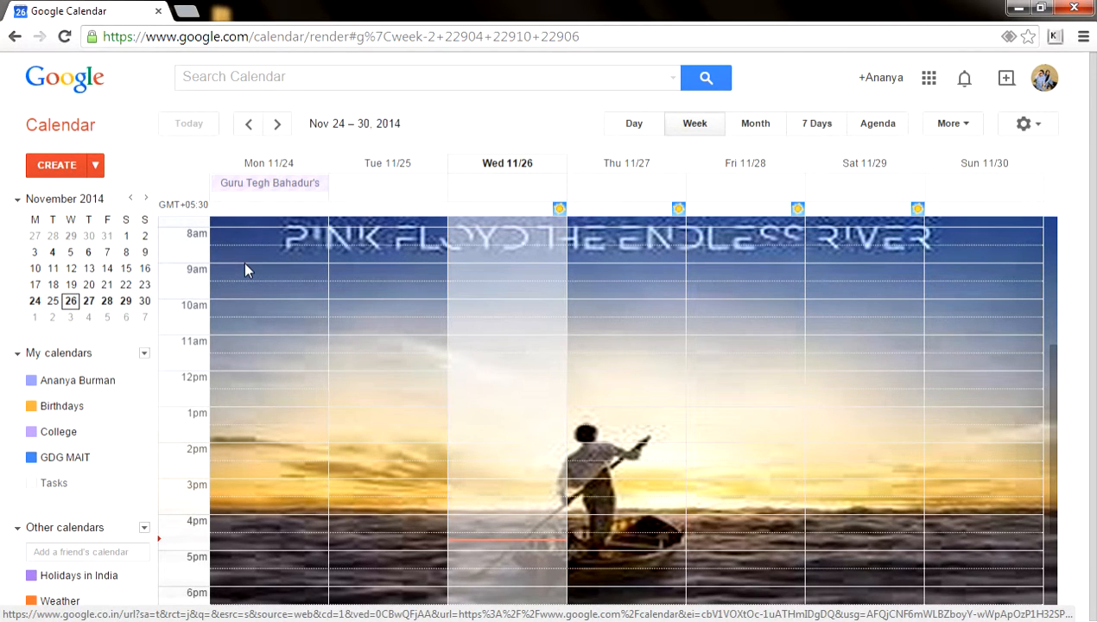
- Quick-add a calendar event titled "meeting with class group"
left_click(97, 173)
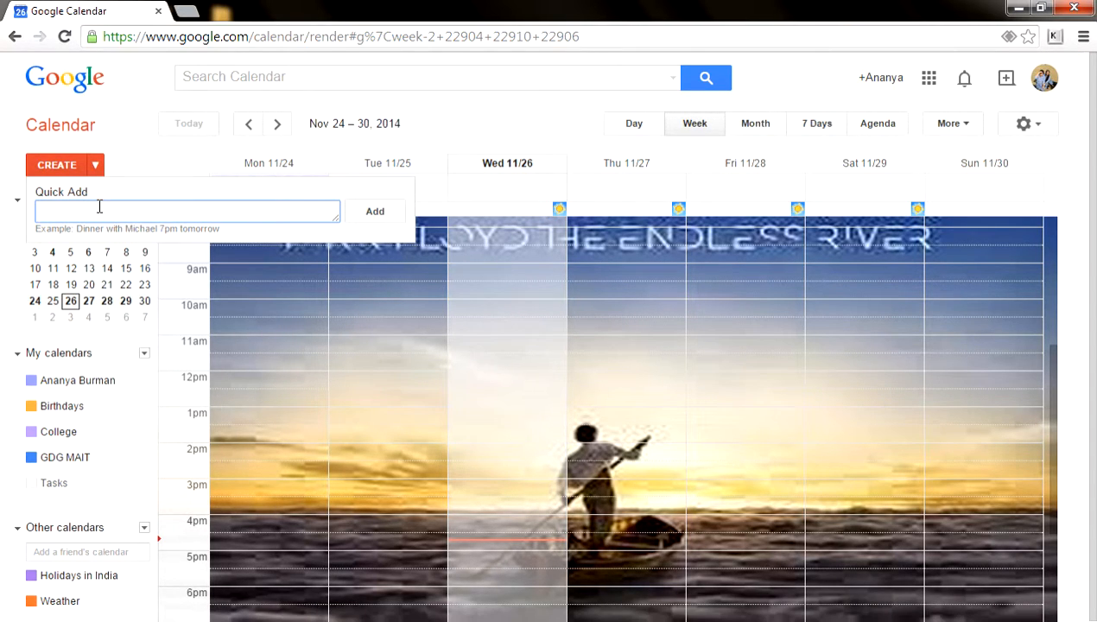
type("mme\\")
key("BackSpace")
key("BackSpace")
key("BackSpace")
key("BackSpace")
type("meeting with")
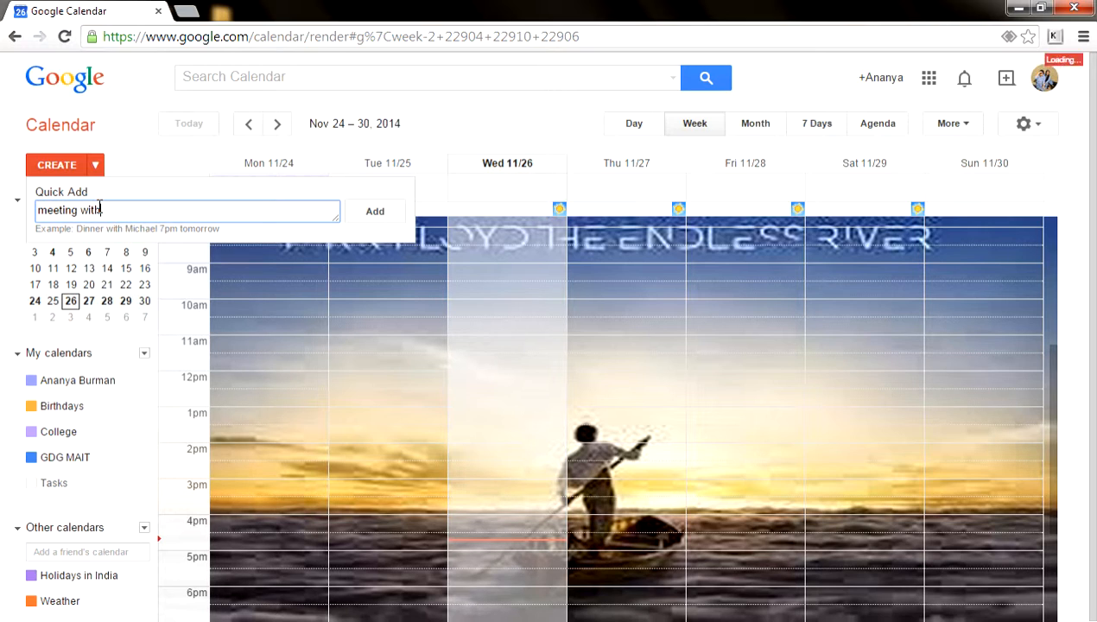
type(" class group")
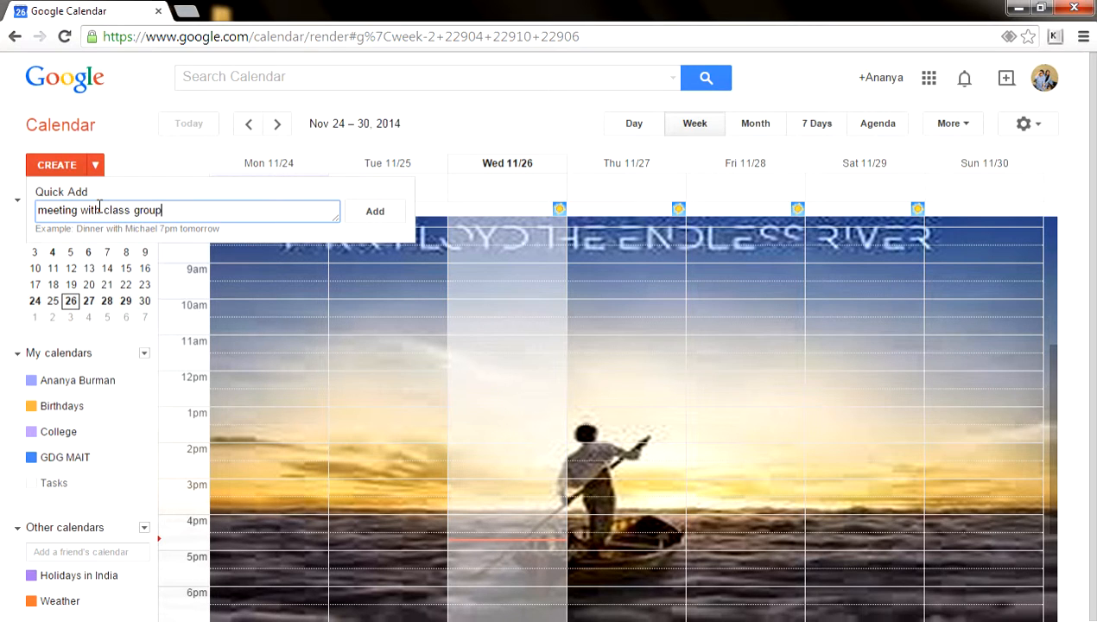
key("Return")
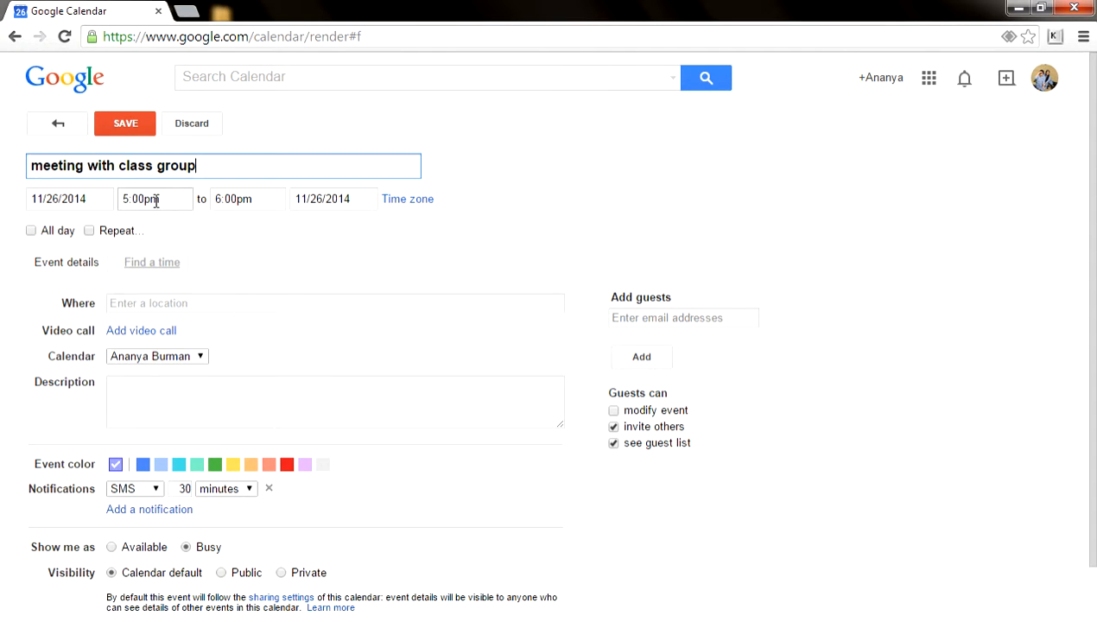
- Set the event's start time to 11:00pm and its end time to 12:00pm
left_click(132, 198)
key("BackSpace")
type("11")
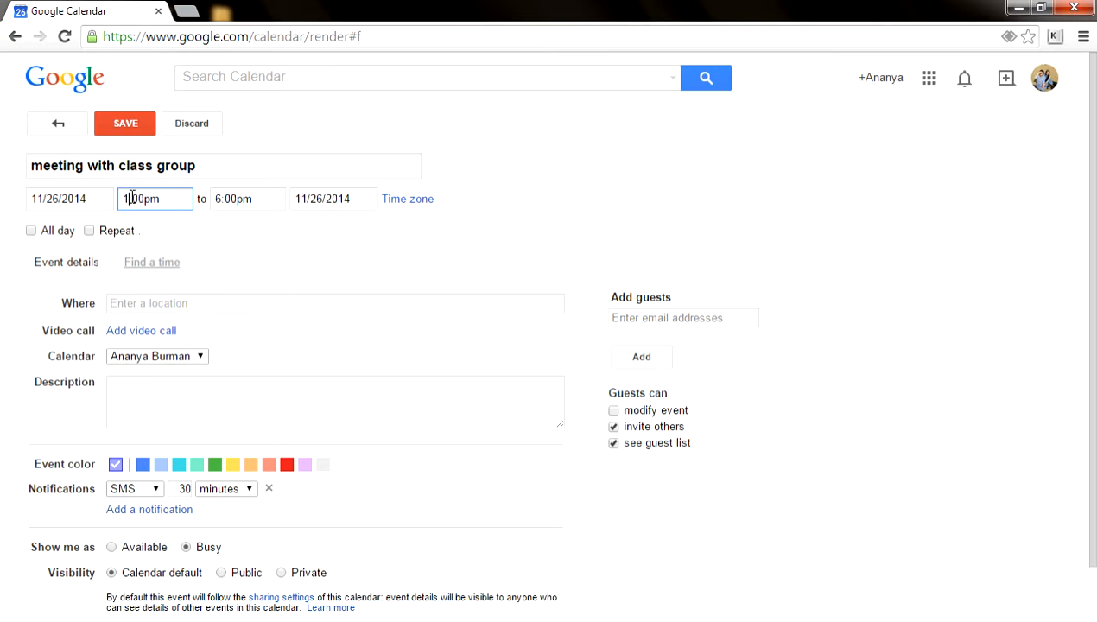
double_click(220, 199)
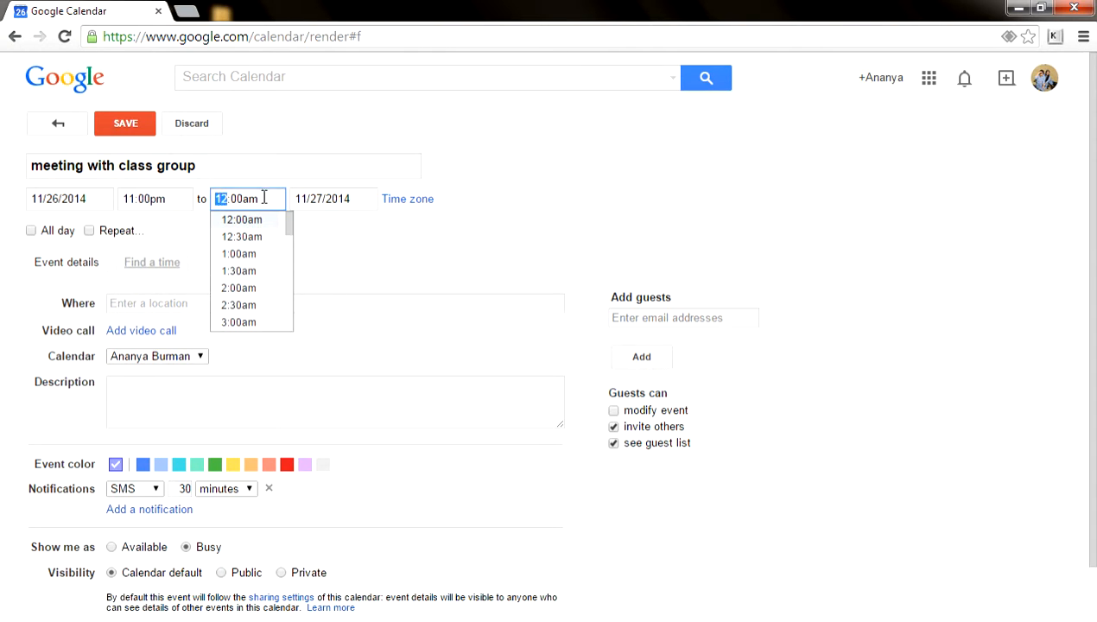
left_click(261, 198)
key("BackSpace")
key("BackSpace")
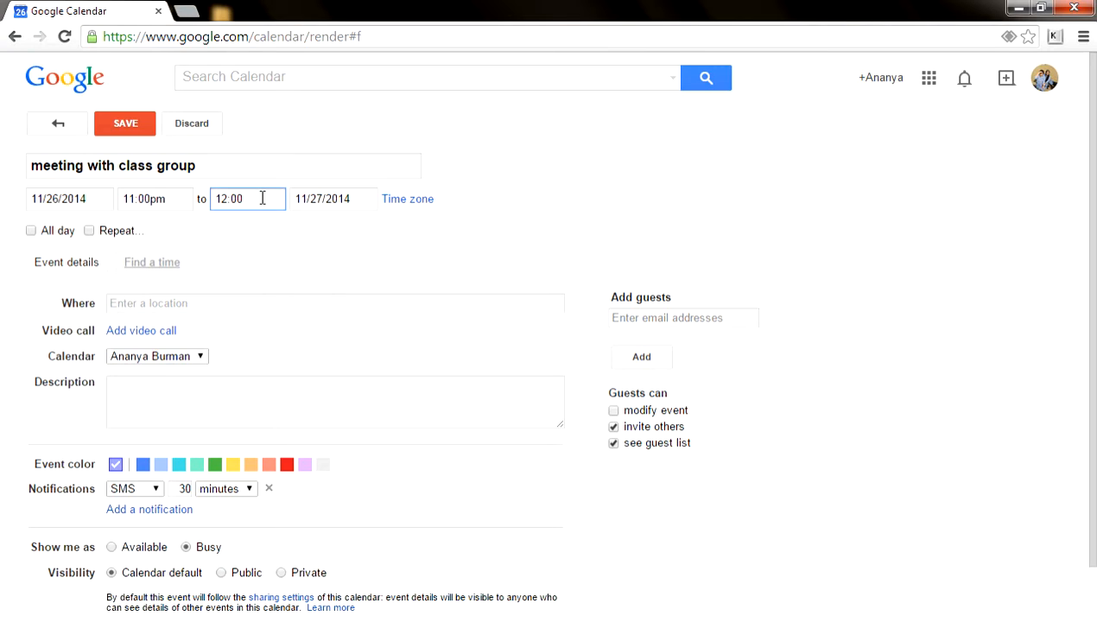
type("pm")
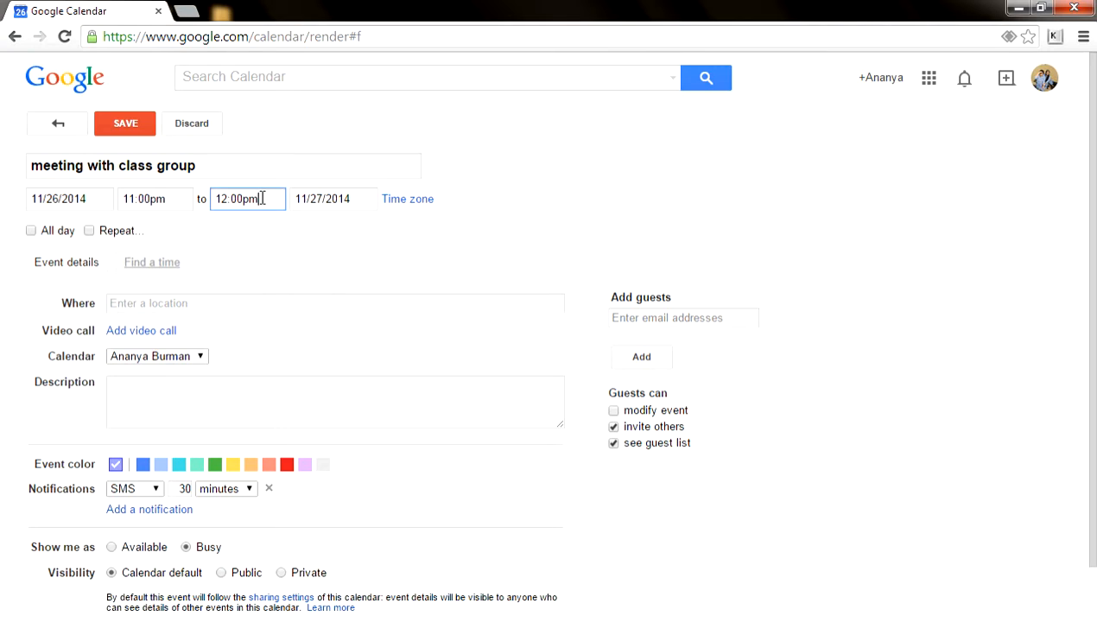
- Enter MAIT as the event's location and "REgrding eeting" as its description
left_click(182, 306)
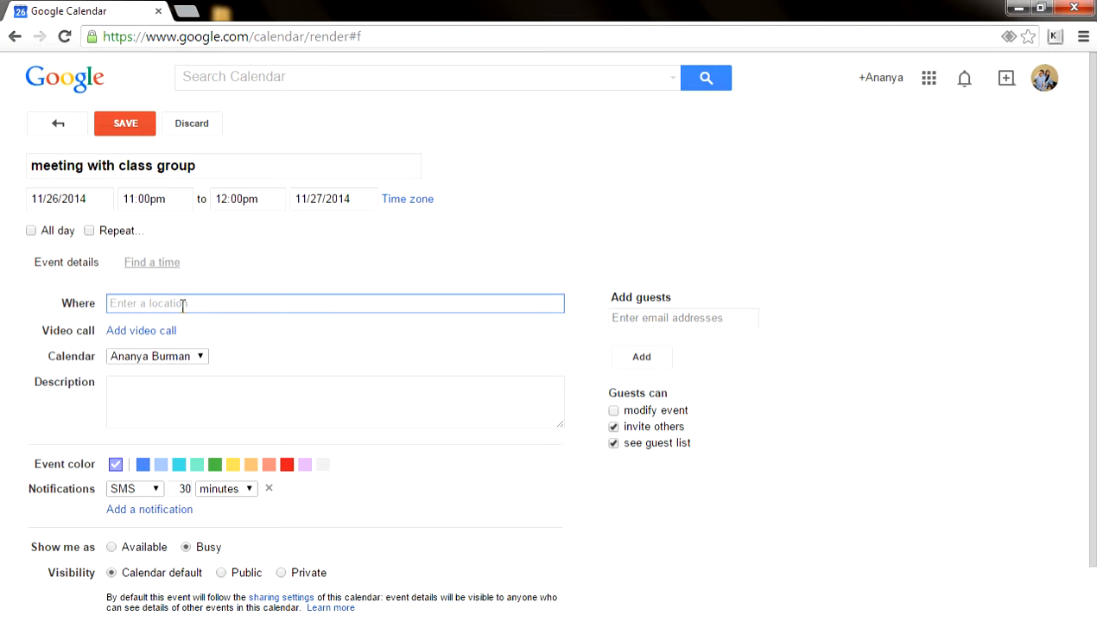
type("MAIT")
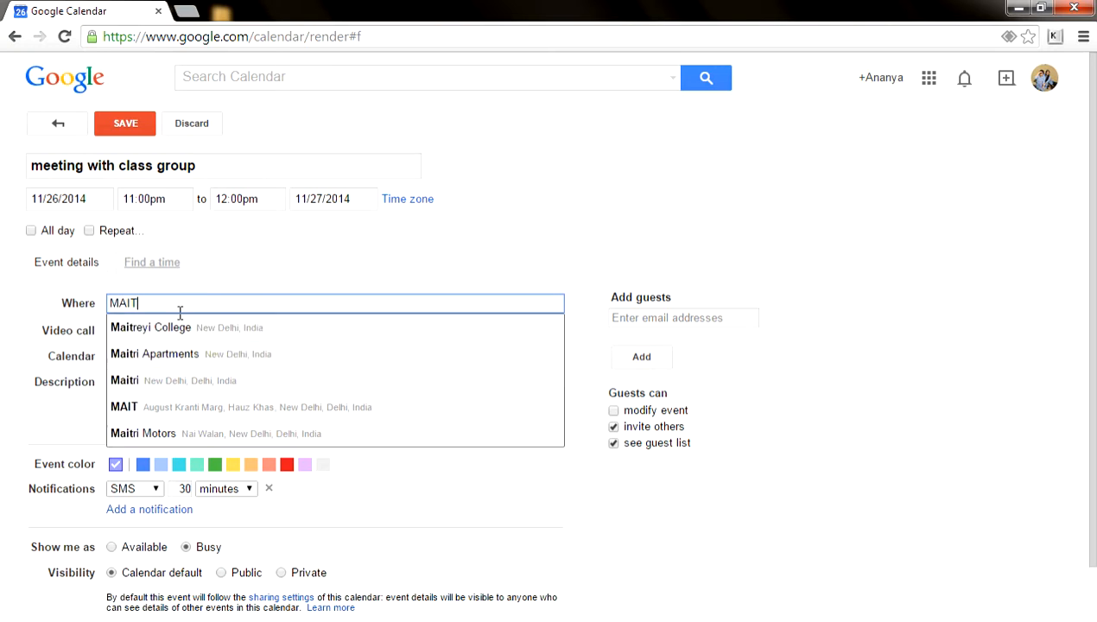
left_click(201, 277)
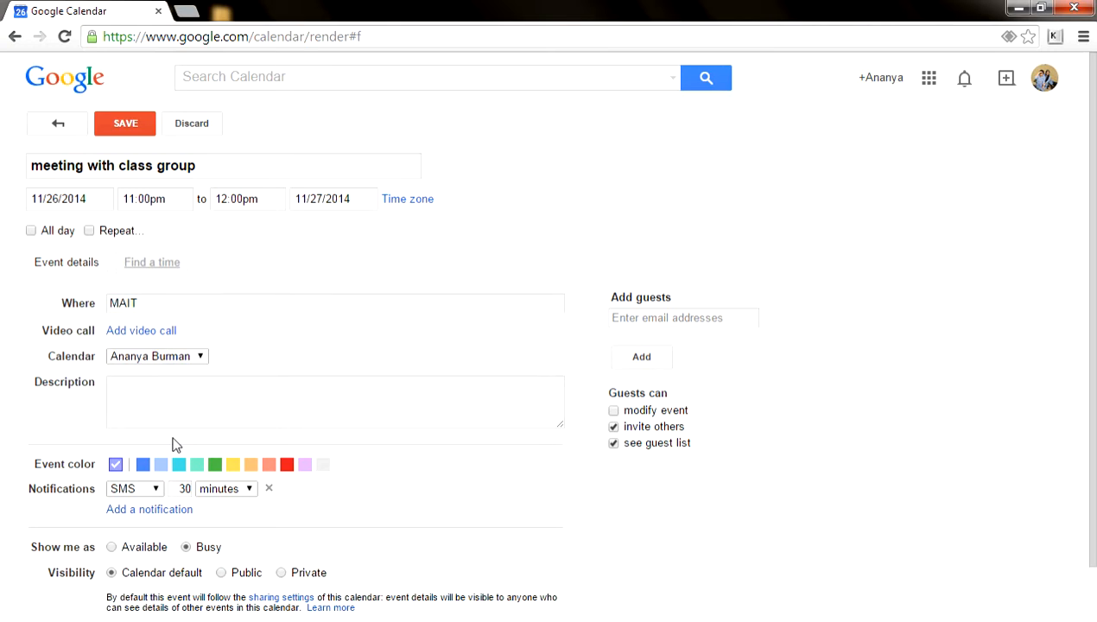
left_click(170, 409)
type("RE")
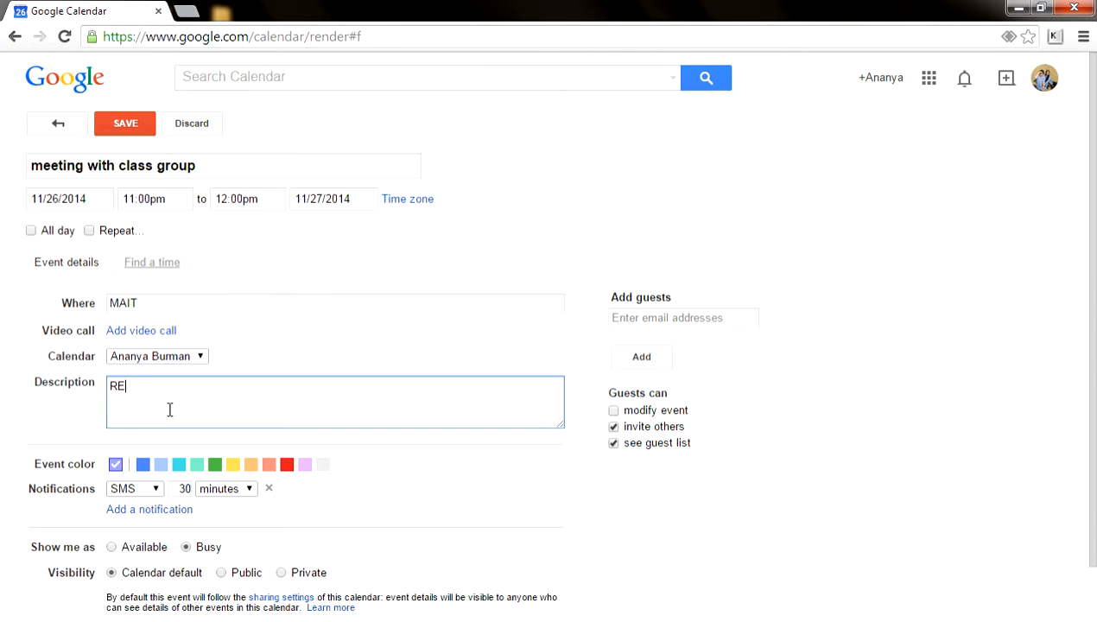
type("grding eeting")
- Give the event the green color, set its status to Available and save the event
left_click(214, 469)
left_click(214, 464)
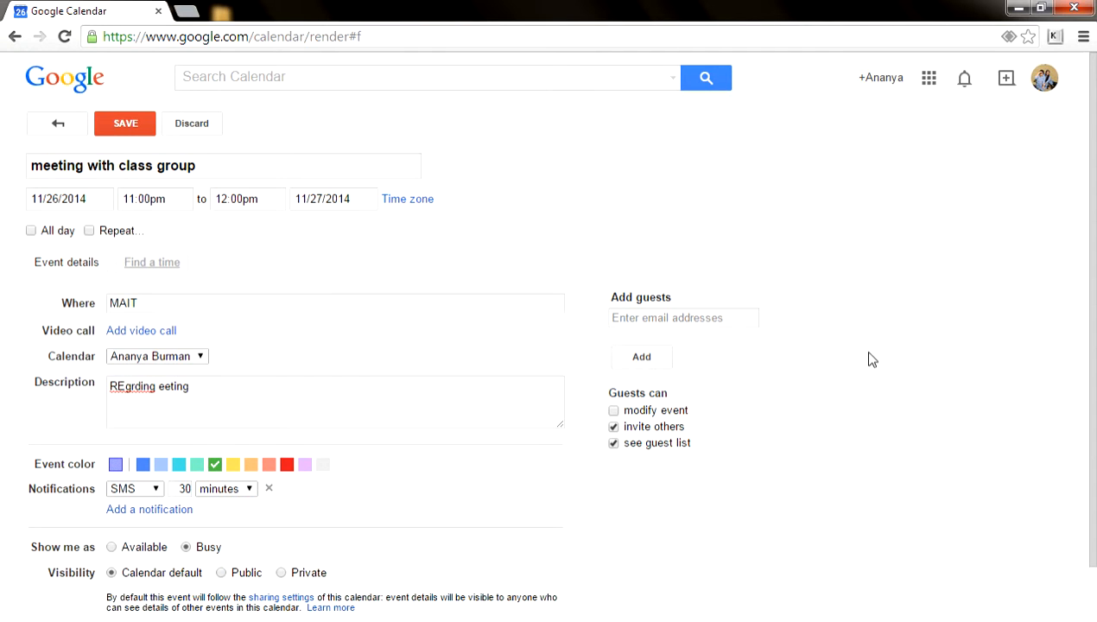
left_click_drag(1085, 297, 1092, 442)
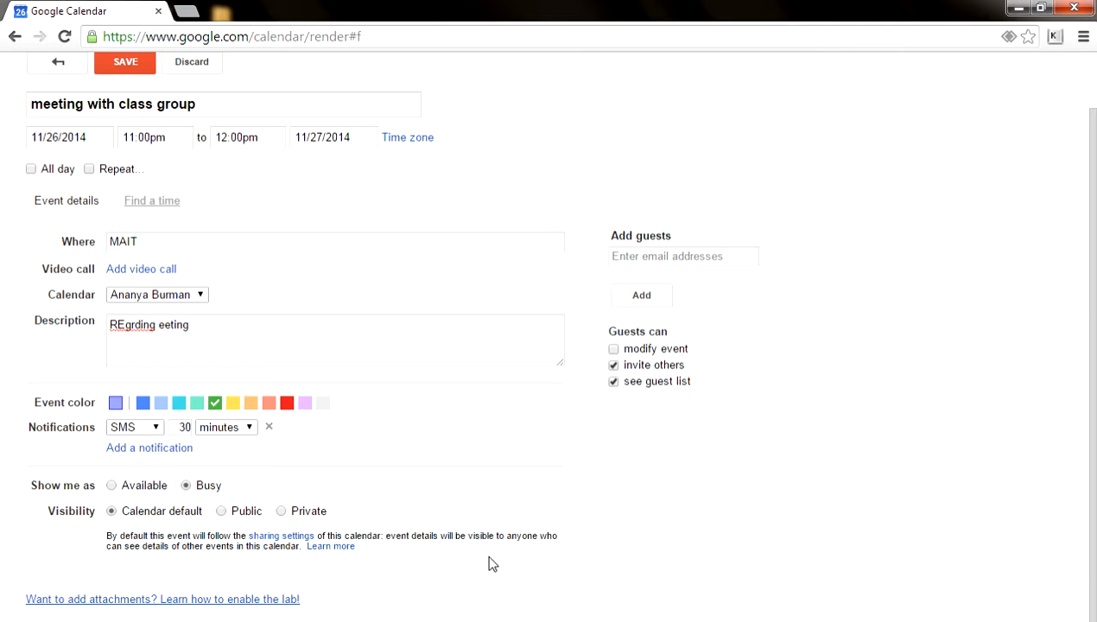
left_click(149, 489)
left_click_drag(1093, 563, 1096, 240)
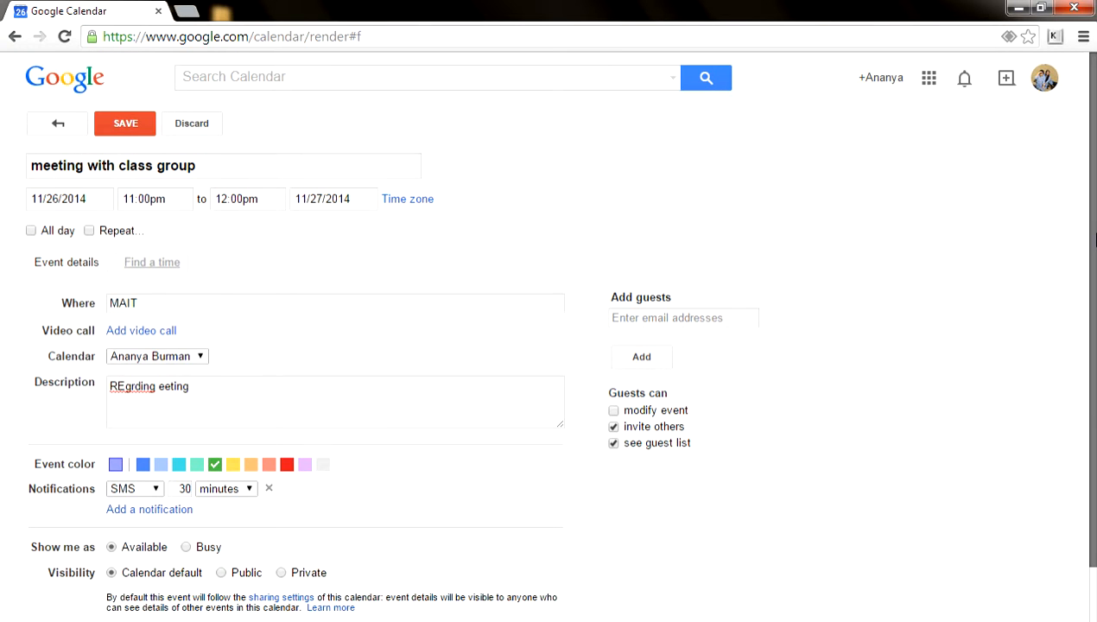
left_click(126, 126)
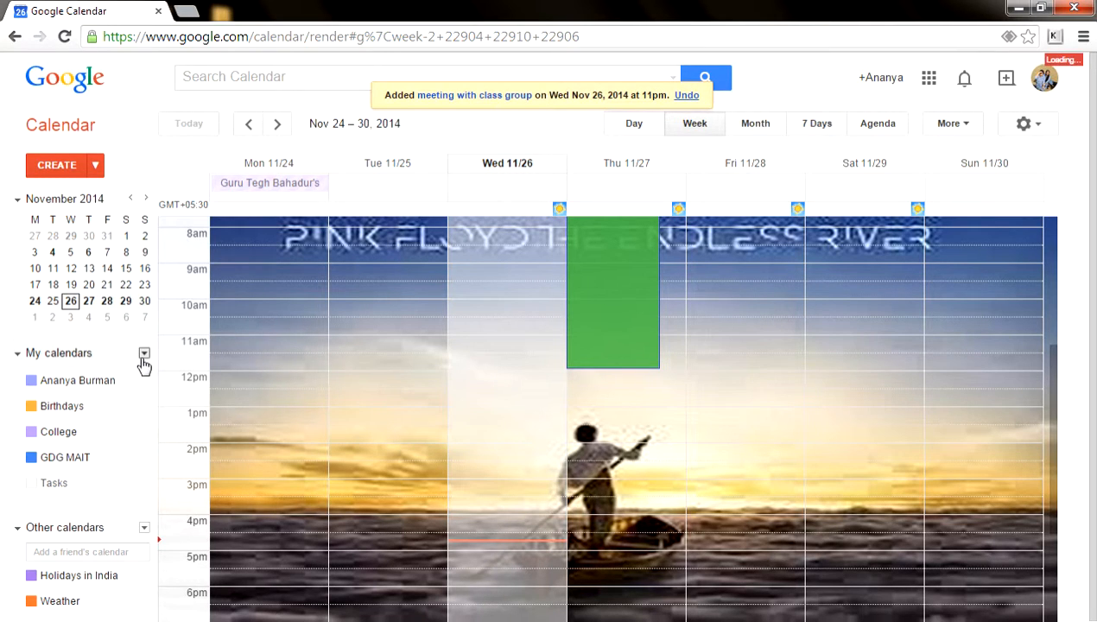
- Start creating a new calendar under My calendars and name it College
left_click(144, 355)
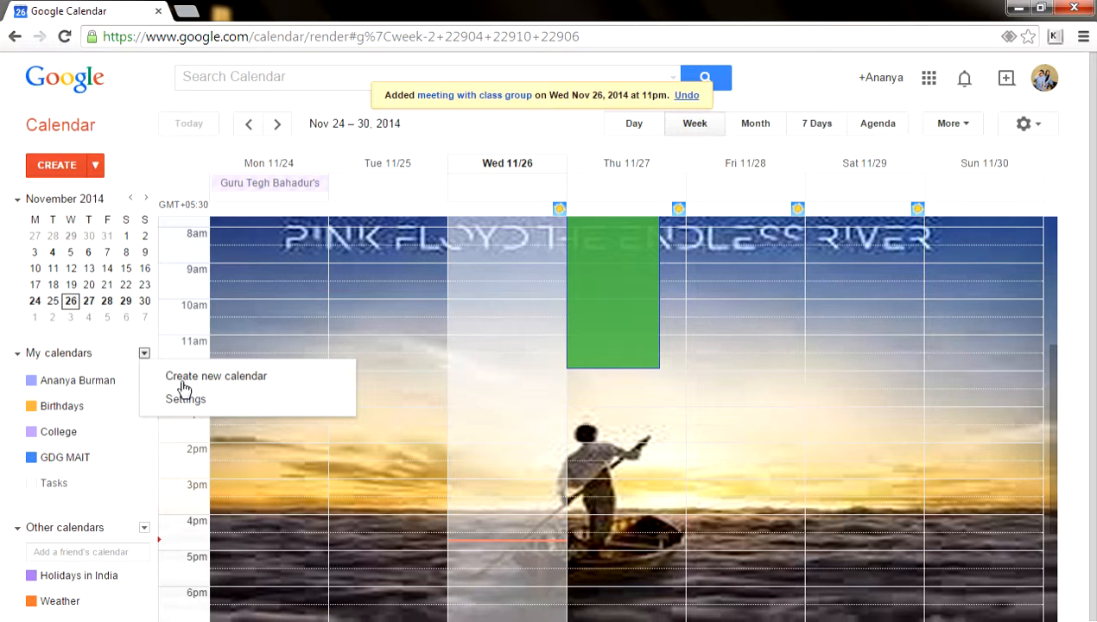
left_click(183, 382)
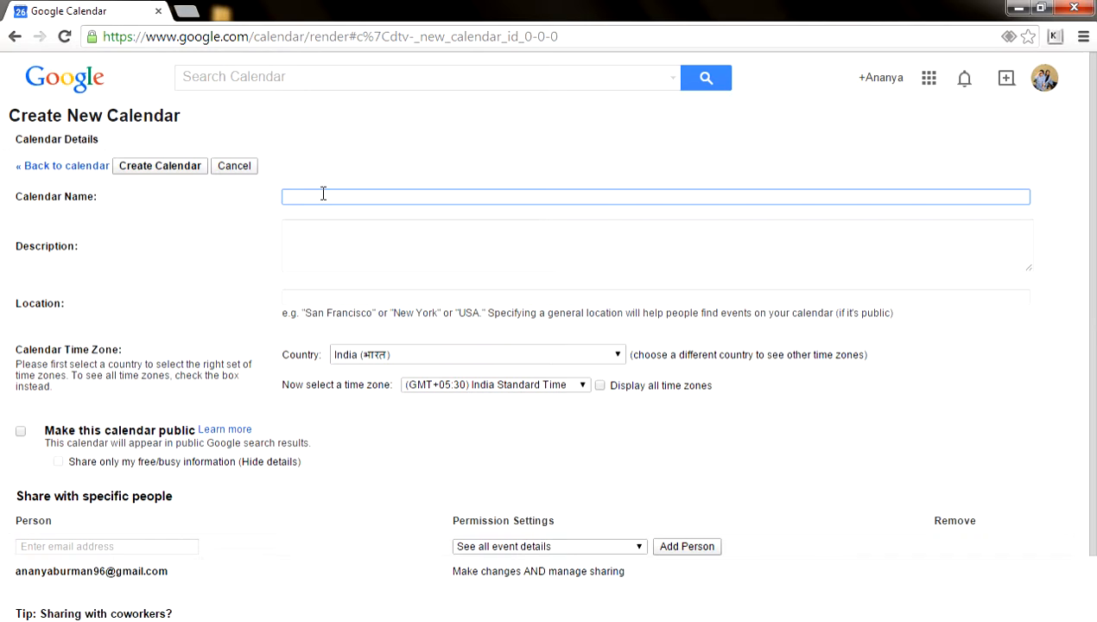
type("College")
- Set the new calendar's location to New Delhi and create the calendar
left_click(386, 302)
type("NEw")
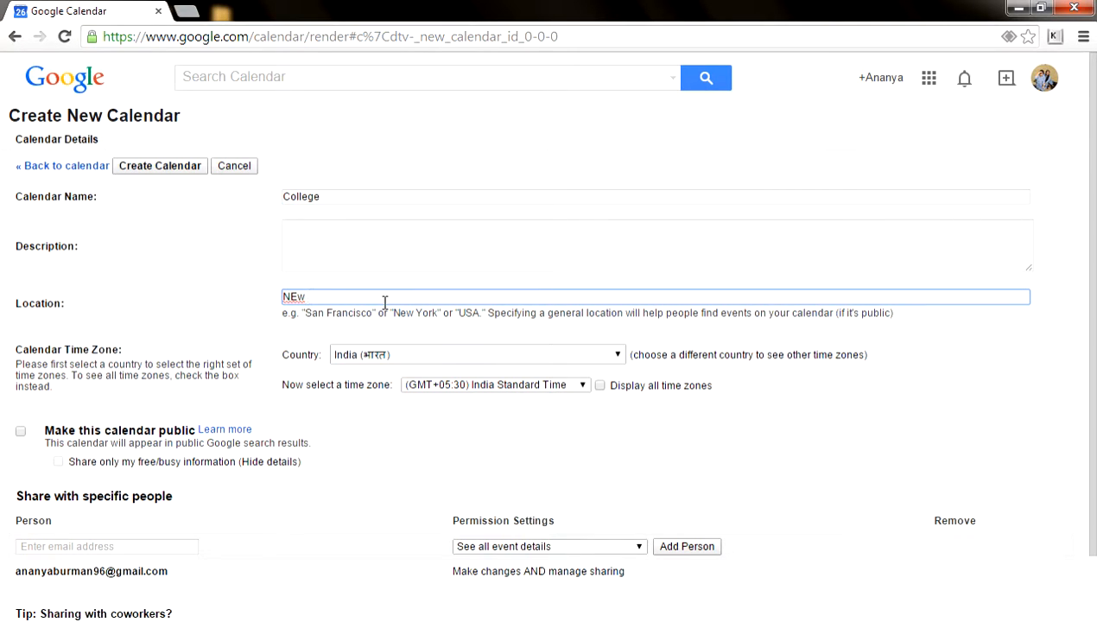
key("BackSpace")
key("BackSpace")
type("ew D")
type("elg")
key("BackSpace")
key("BackSpace")
type("hi")
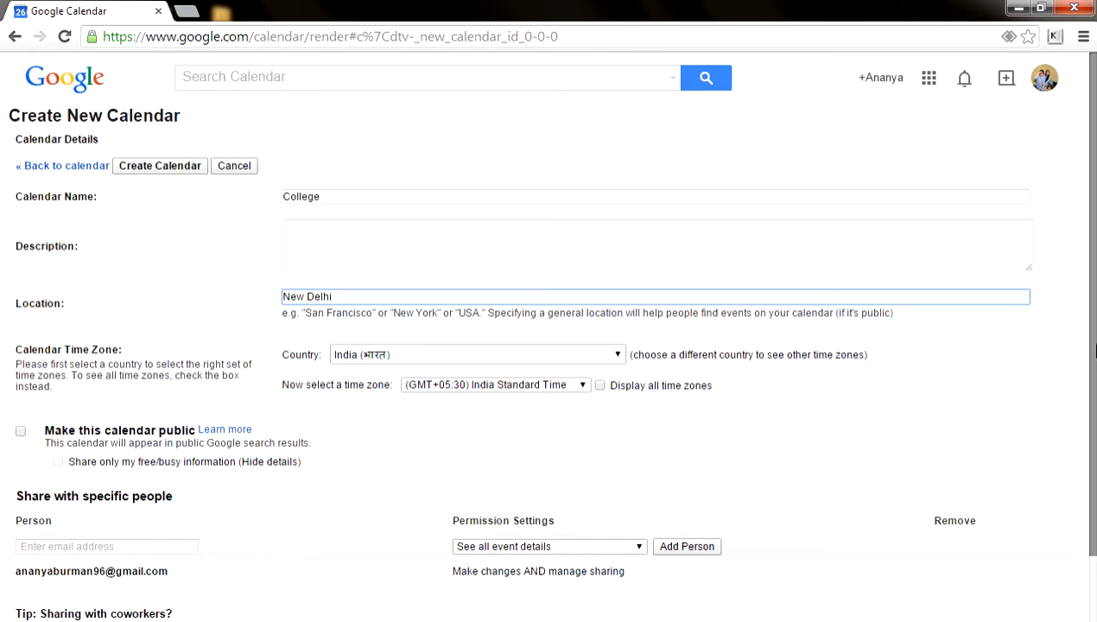
scroll(394, 537, "down", 2)
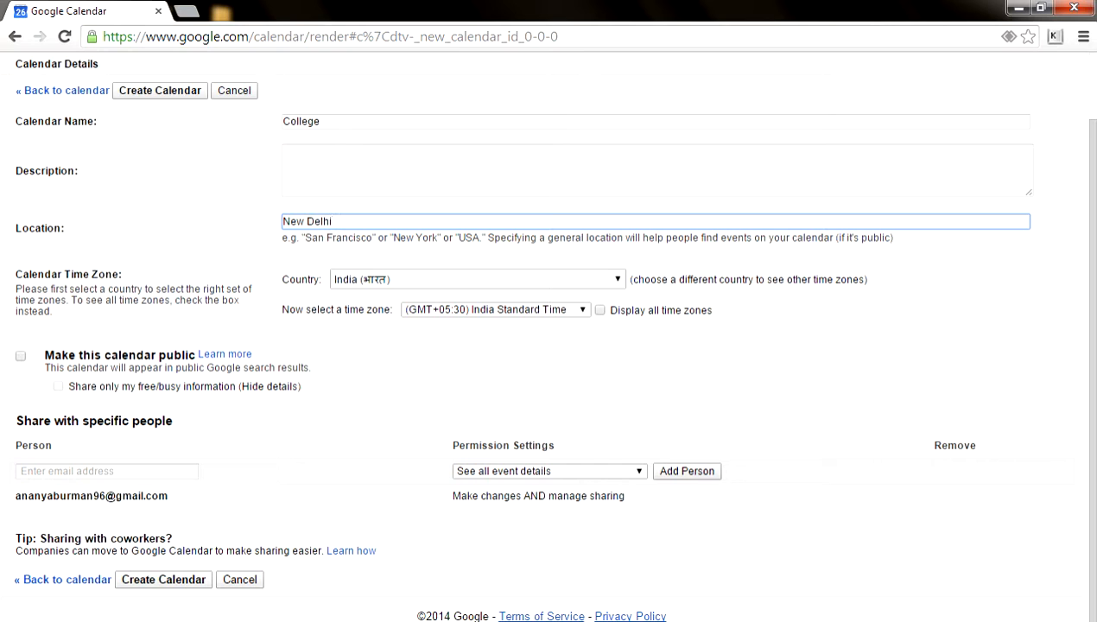
left_click(150, 581)
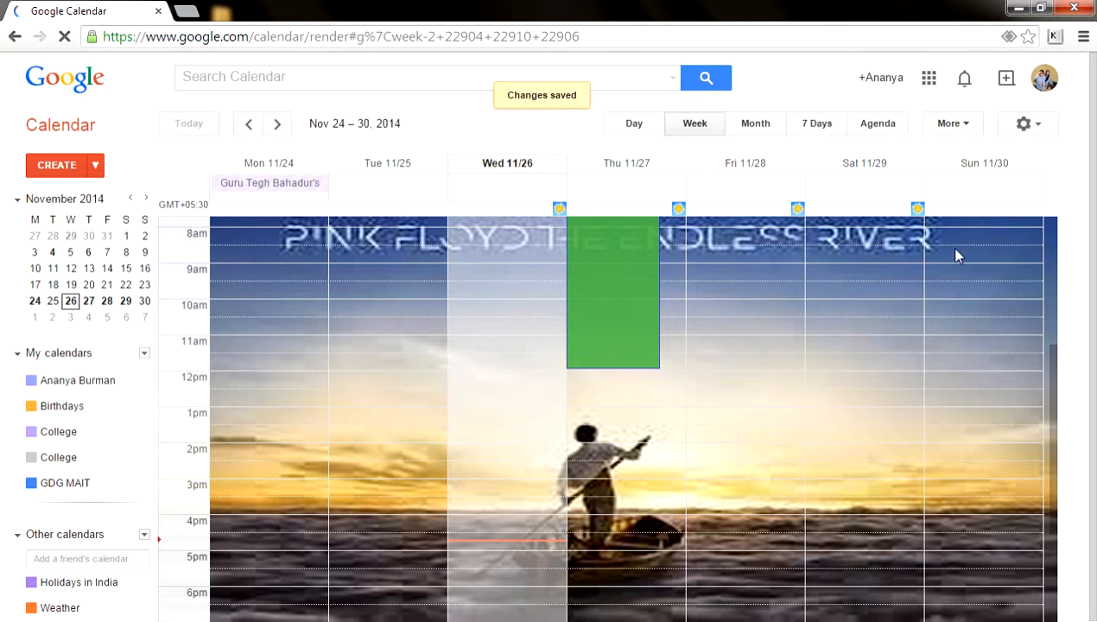
- View the calendar in the Day, Week, Month and Agenda layouts, ending with the 7 Days layout
left_click(627, 134)
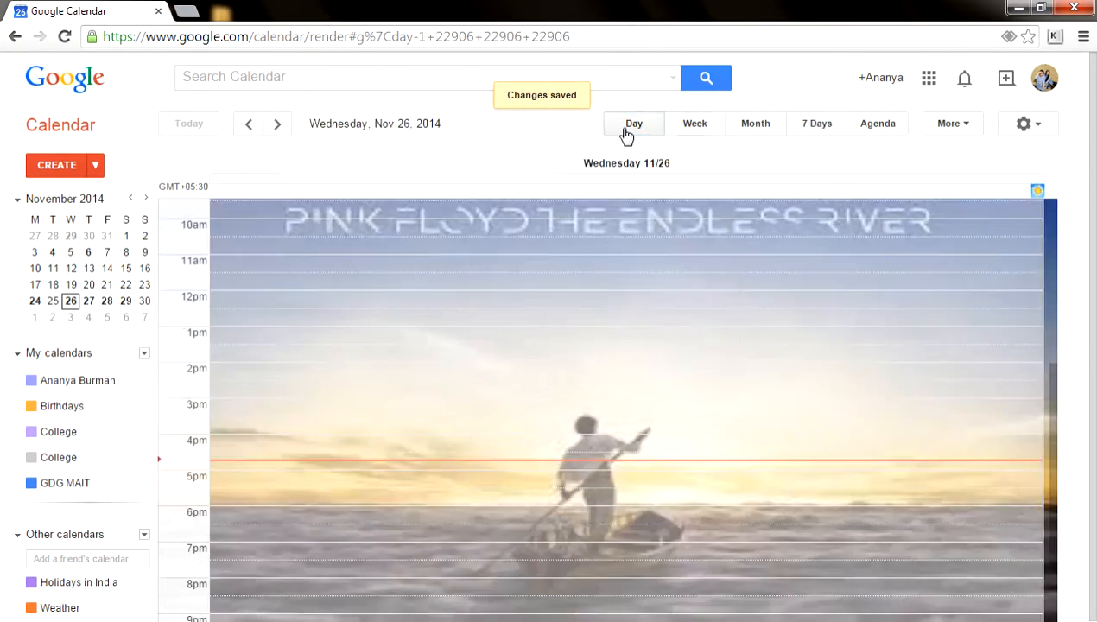
left_click(688, 134)
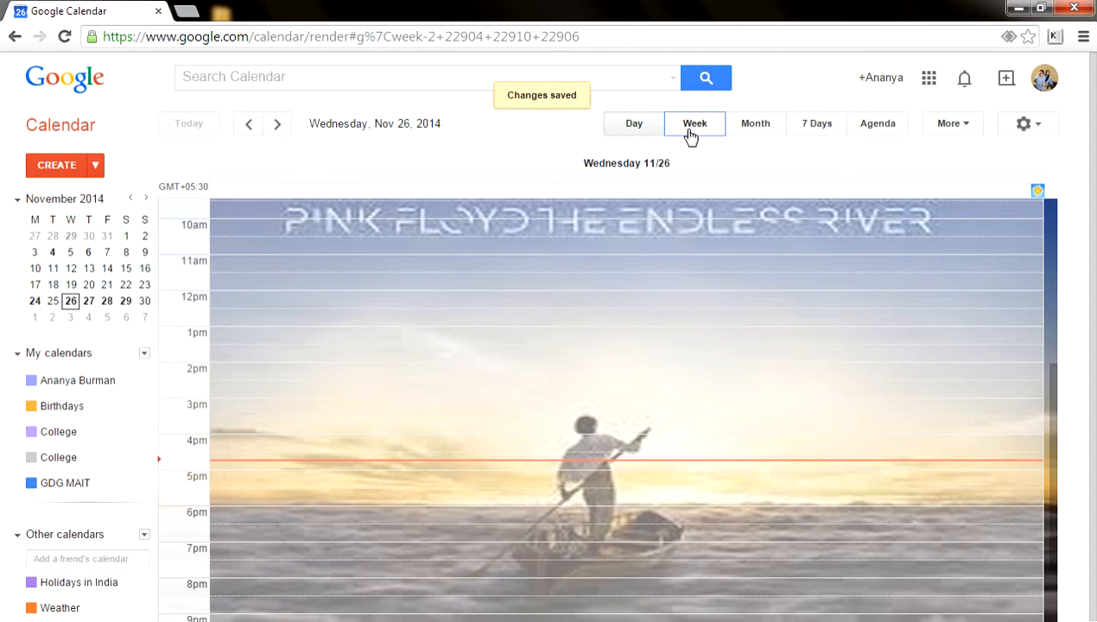
left_click(770, 136)
left_click(815, 131)
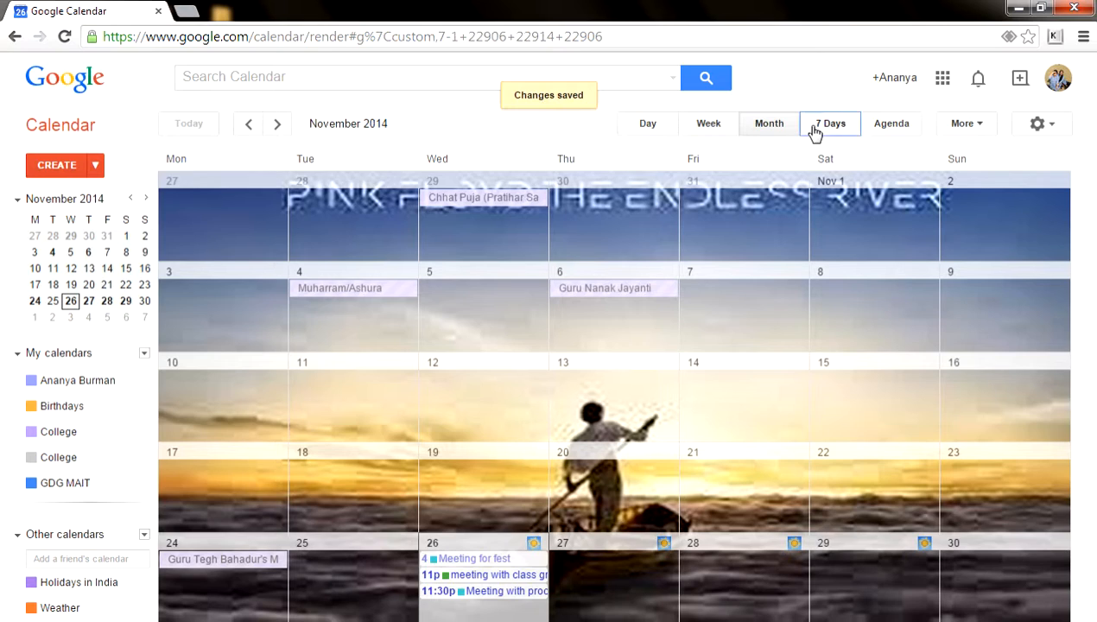
left_click(872, 134)
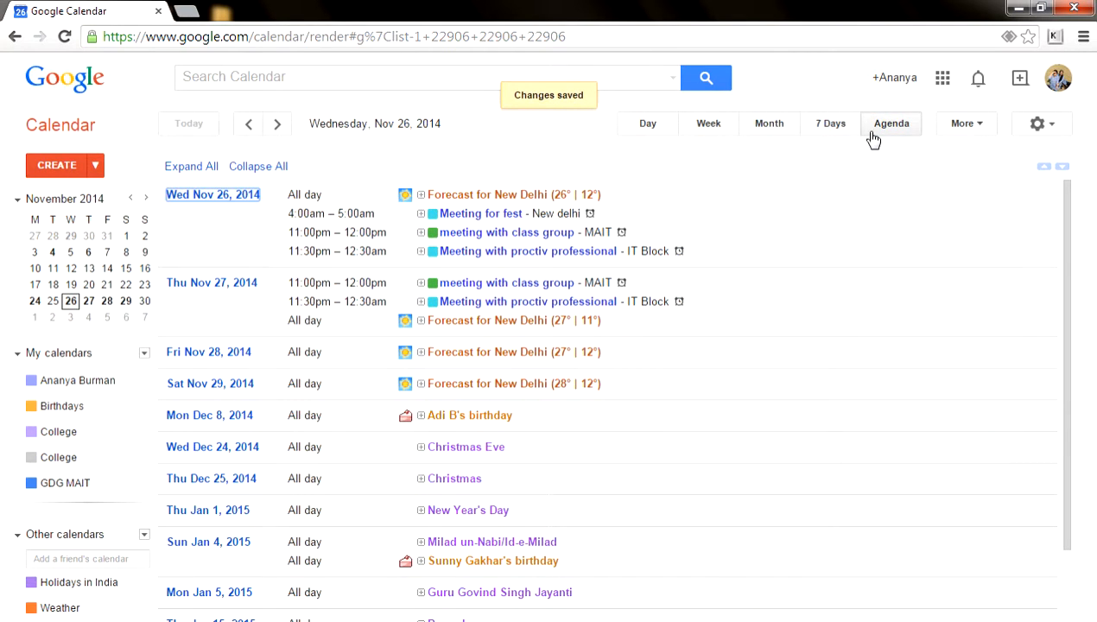
left_click(816, 136)
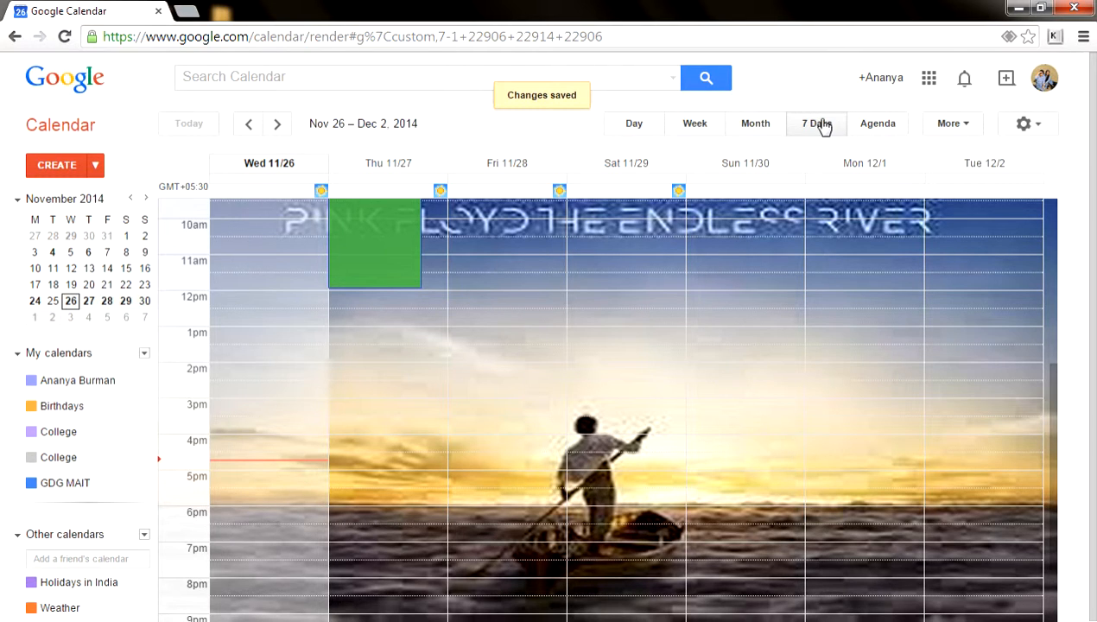
left_click_drag(1094, 258, 1095, 279)
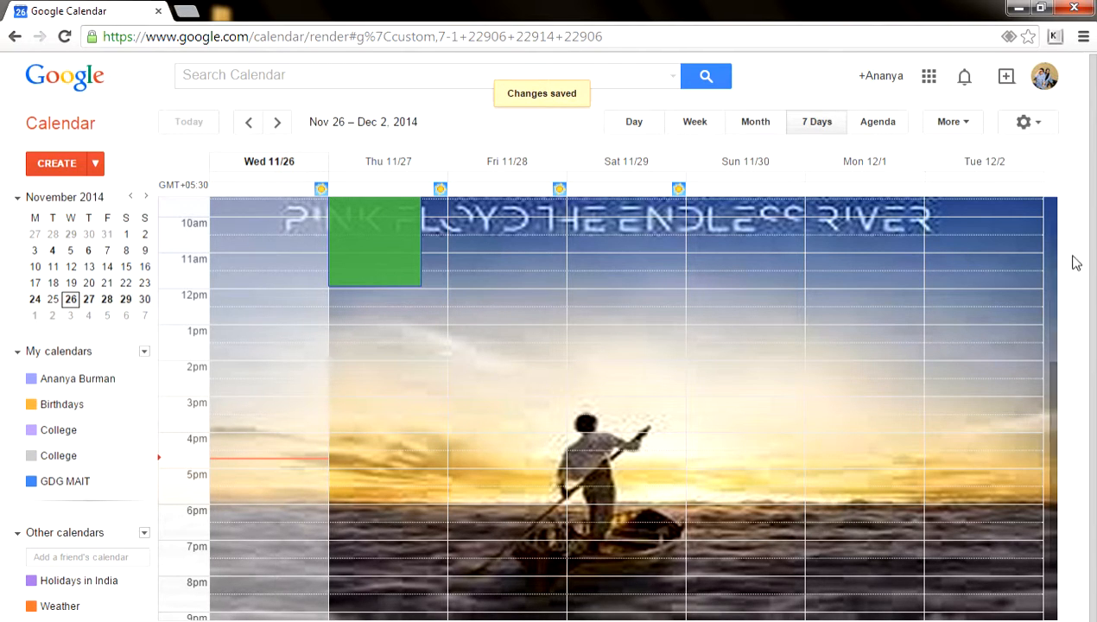
- Open the calendar settings and choose Monday as the day the week starts on
left_click(1052, 131)
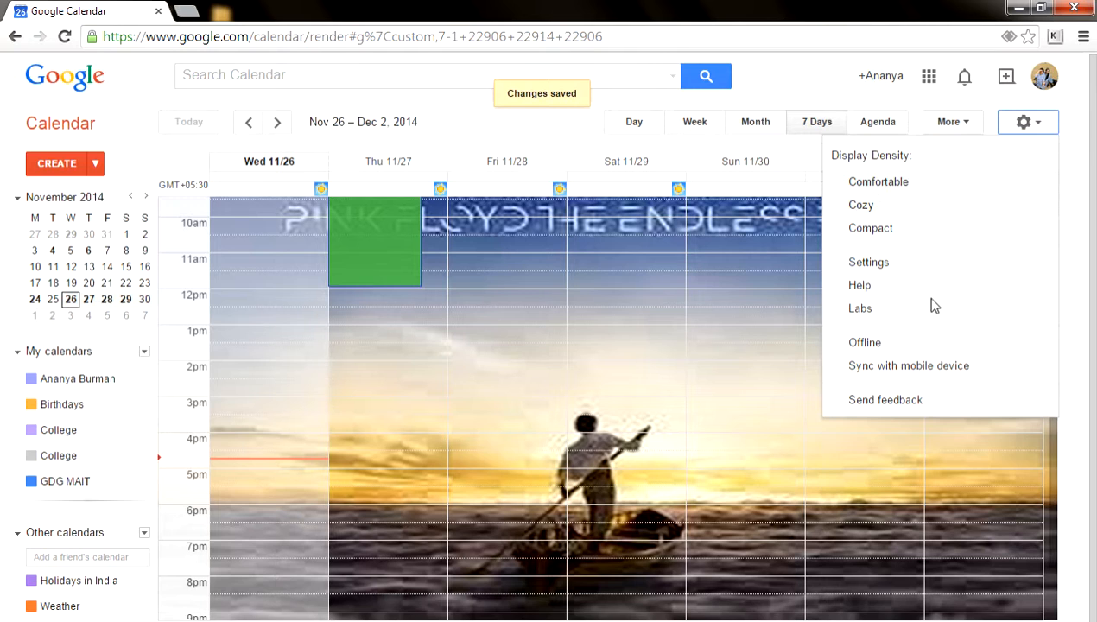
left_click(934, 264)
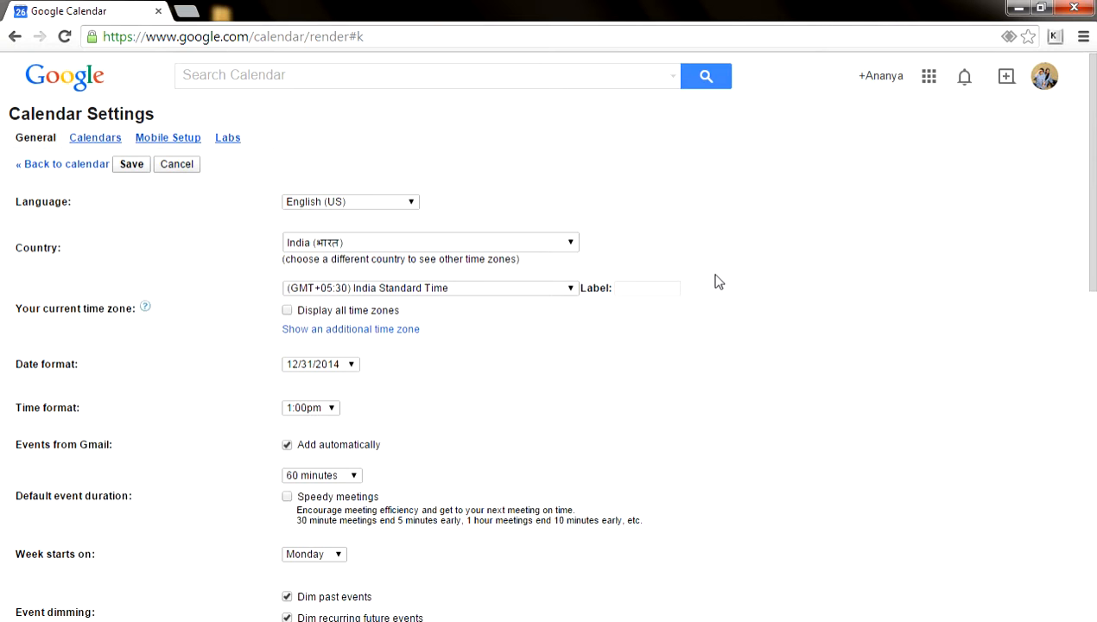
left_click_drag(1094, 265, 1094, 326)
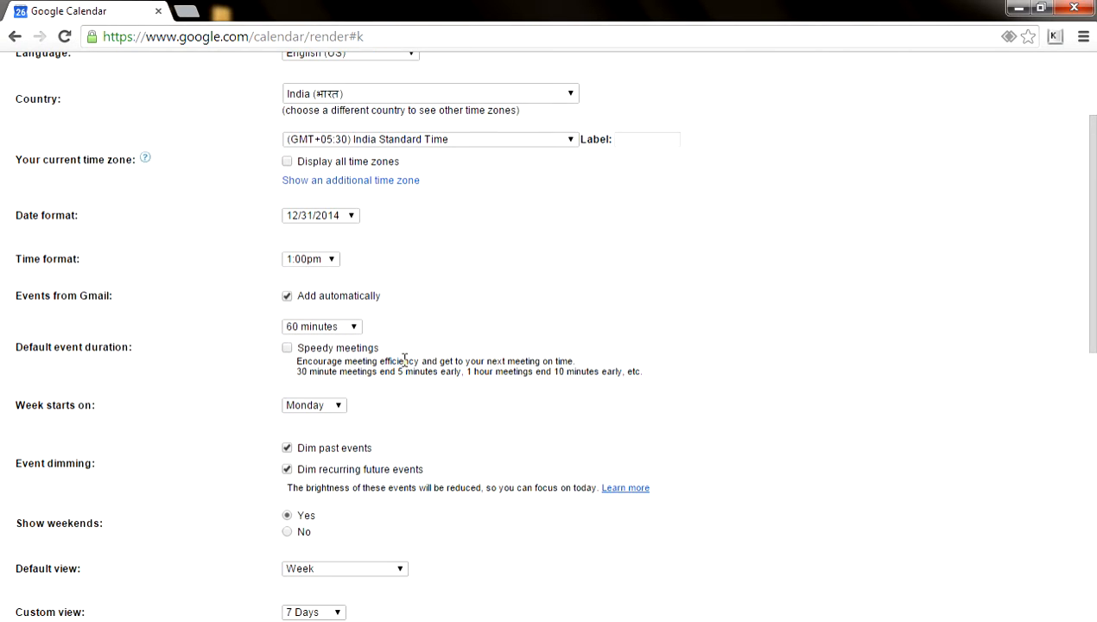
left_click(340, 406)
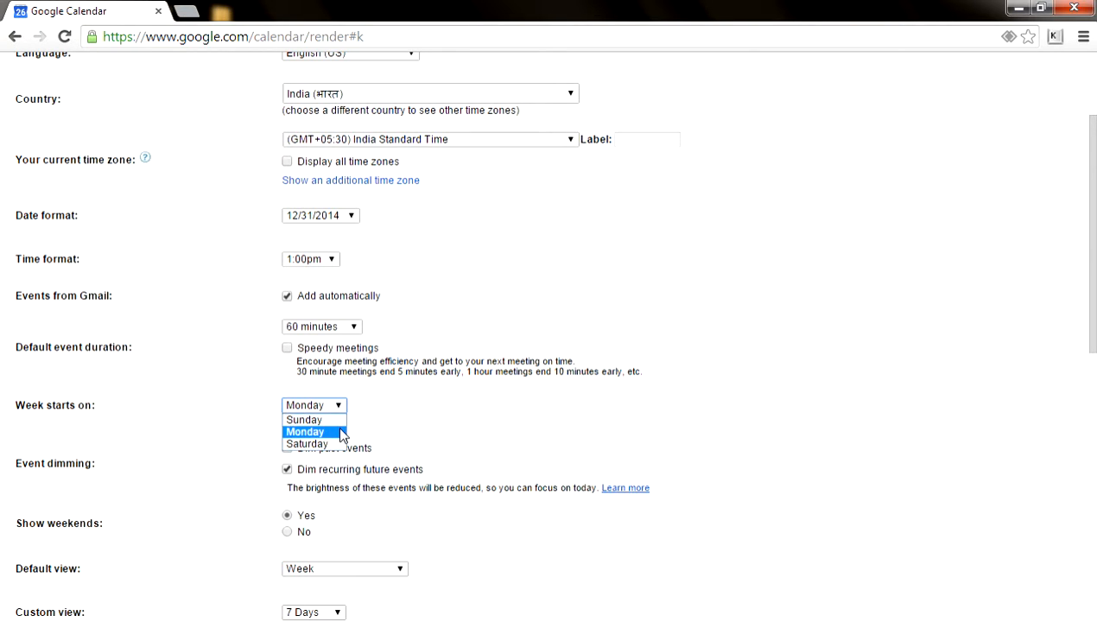
left_click(340, 431)
- Set the default view to Week and the custom view to 7 Days
scroll(1091, 406, "down", 2)
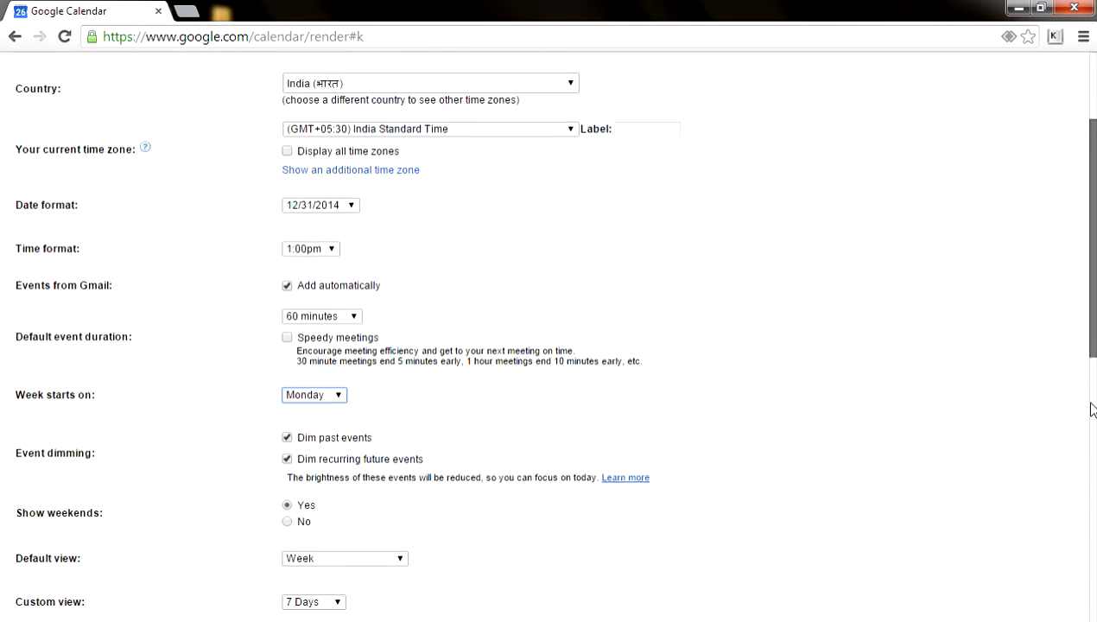
scroll(1091, 406, "down", 1)
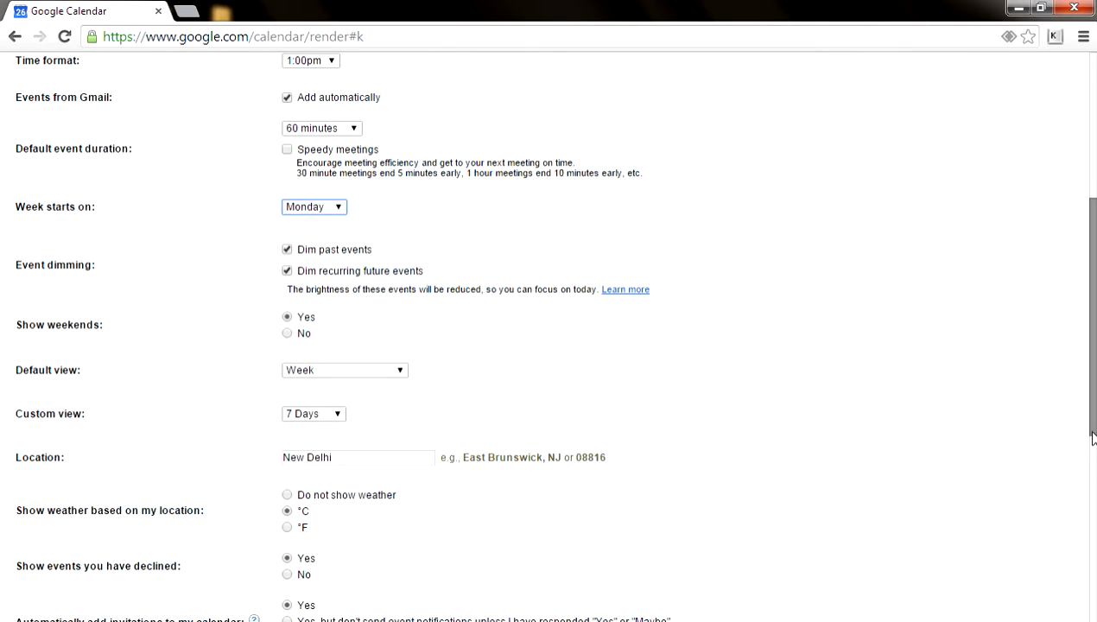
left_click(373, 371)
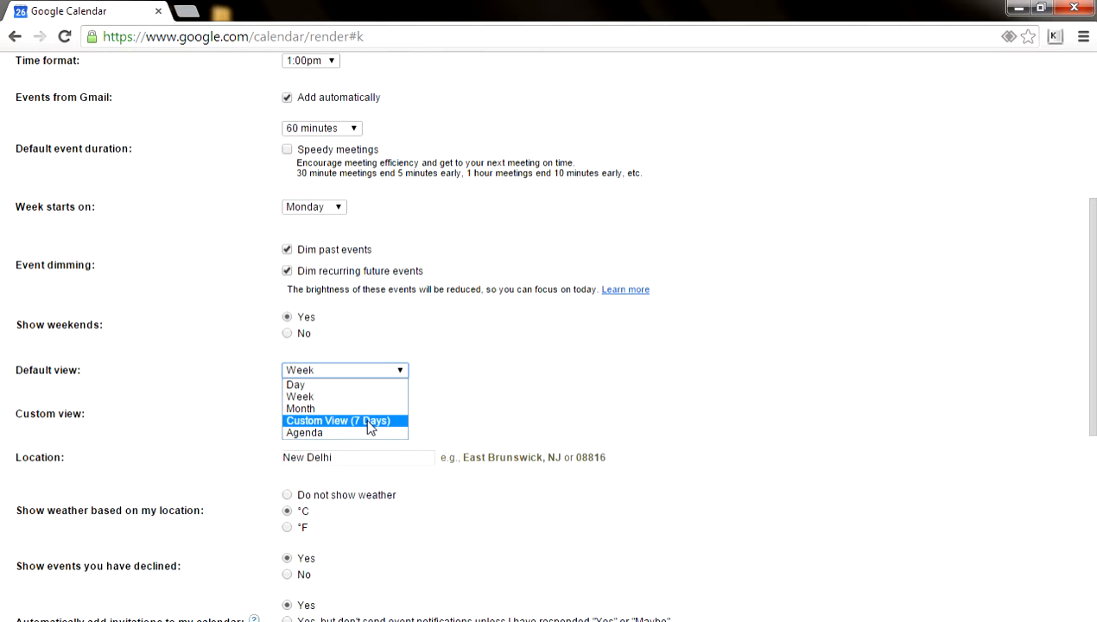
left_click(360, 396)
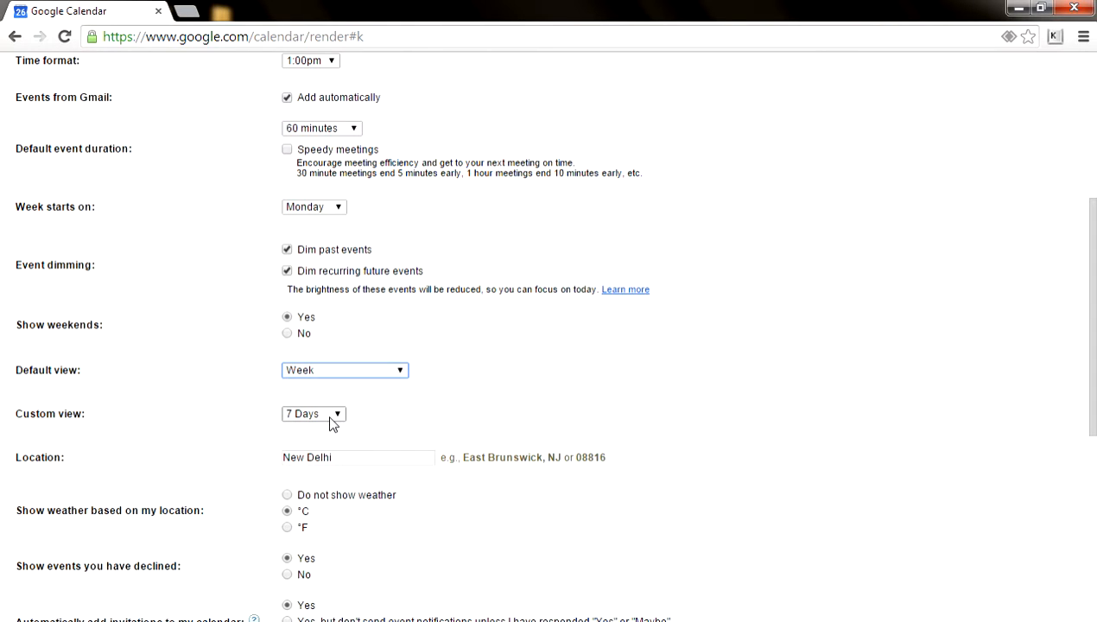
left_click(330, 418)
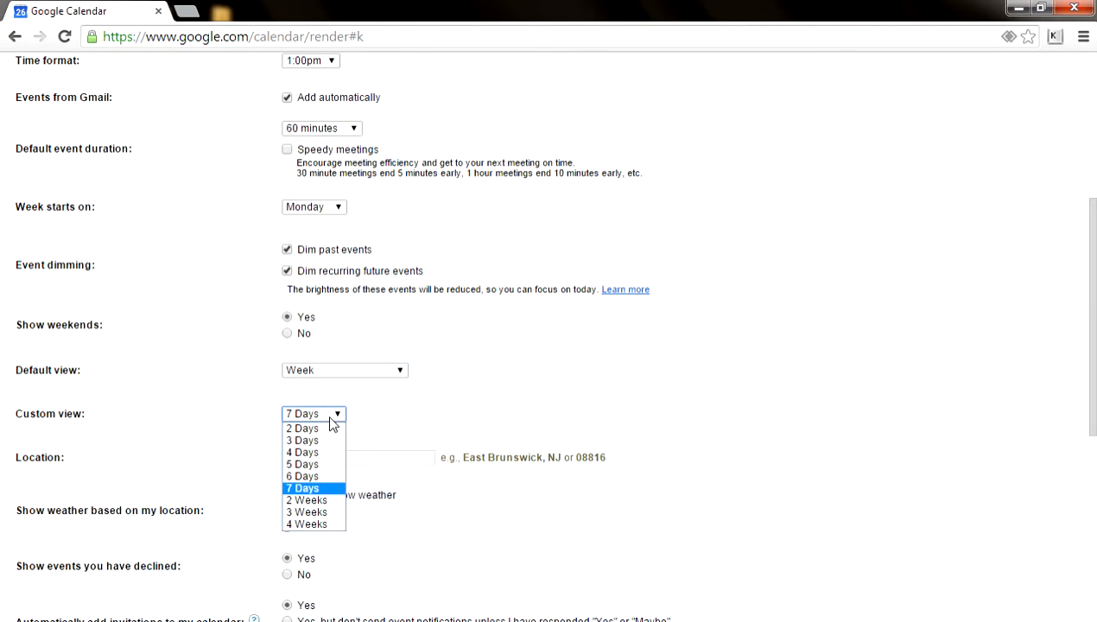
left_click(311, 480)
left_click(324, 414)
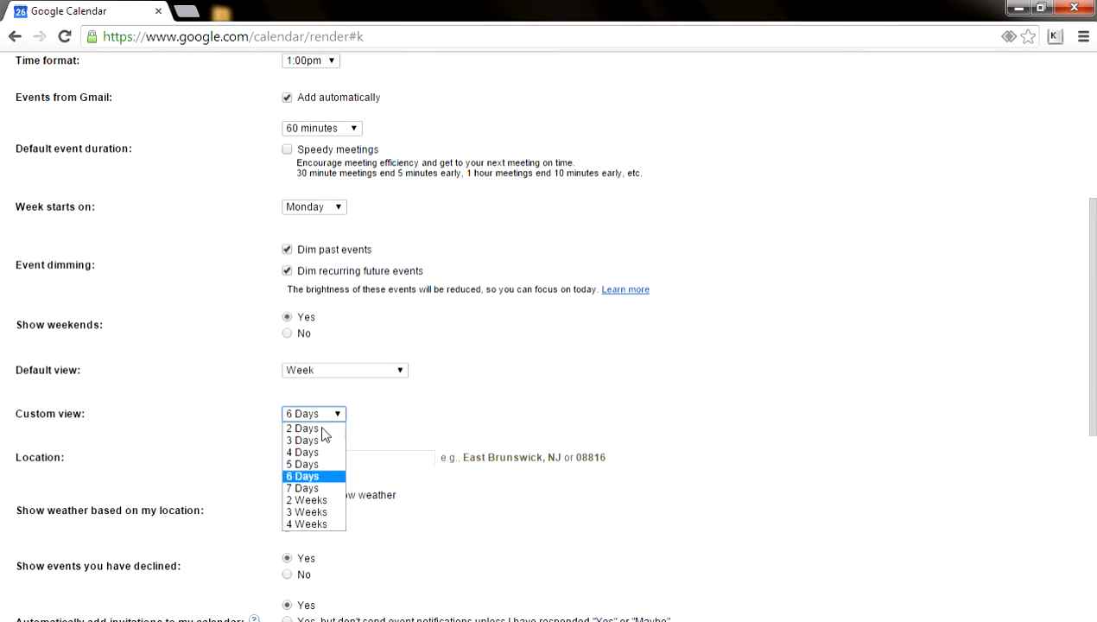
left_click(320, 489)
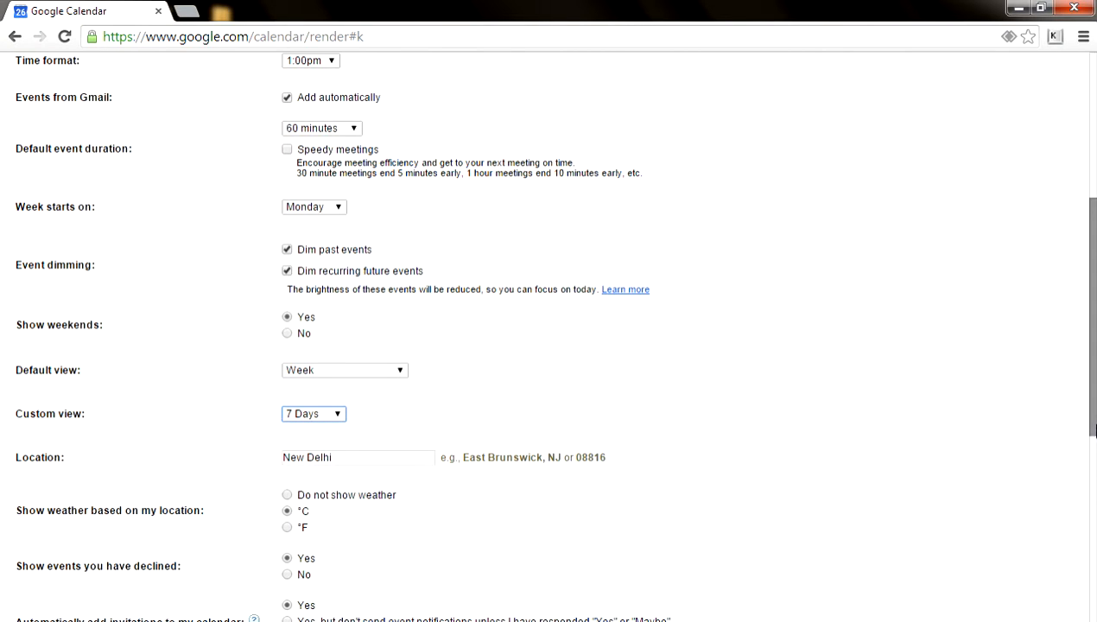
- Review the remaining general settings down to the keyboard shortcuts option and save the settings
scroll(1090, 337, "down", 2)
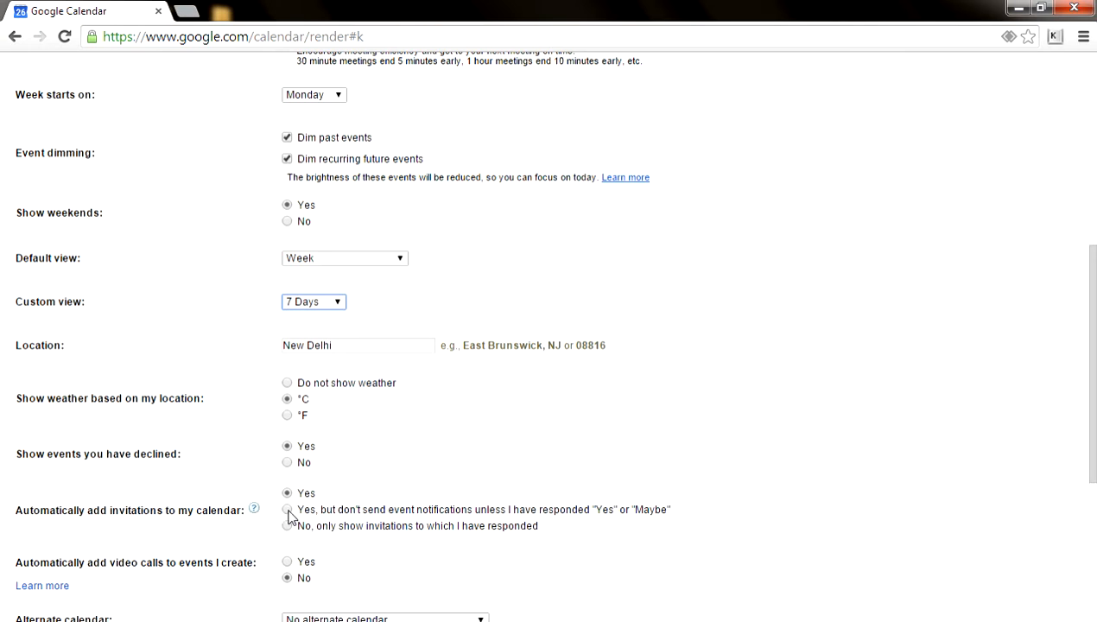
scroll(1093, 442, "down", 1)
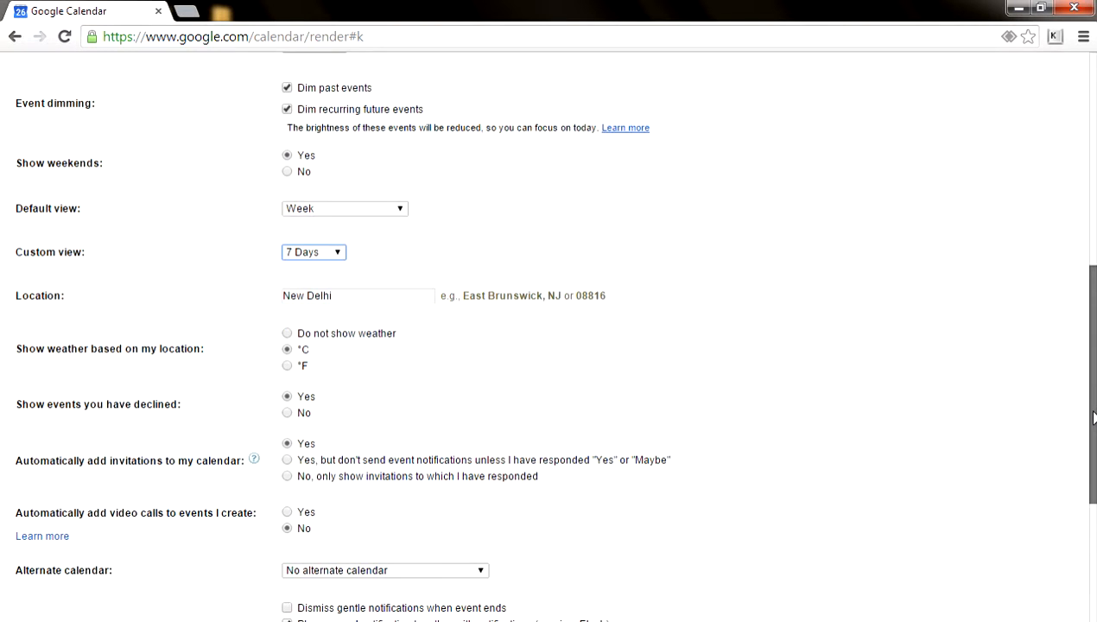
scroll(1093, 442, "down", 1)
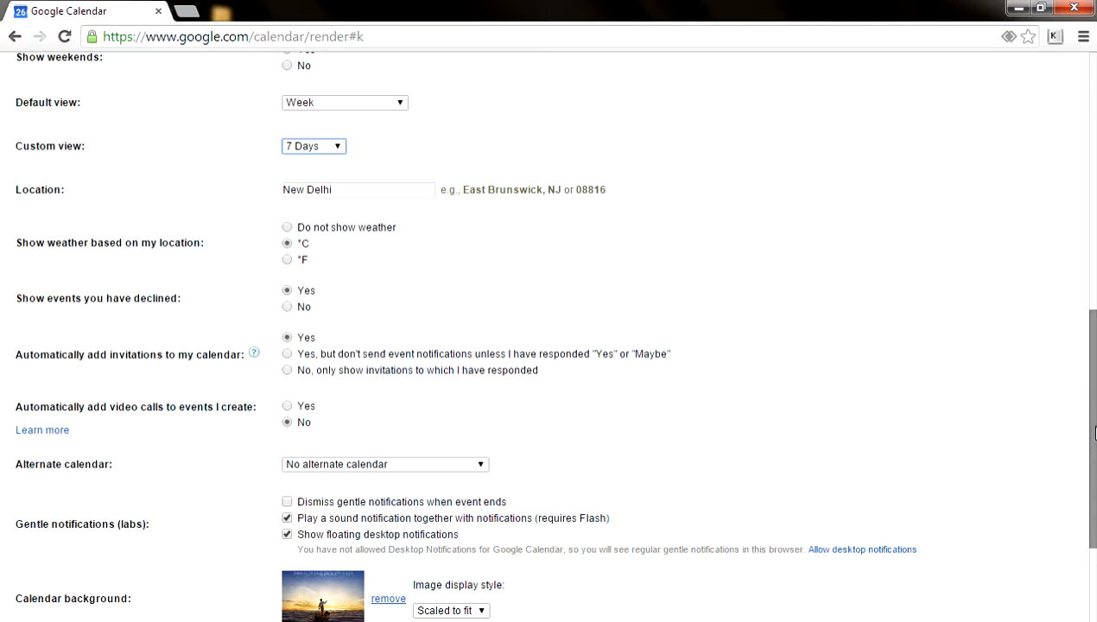
left_click_drag(1095, 432, 1094, 486)
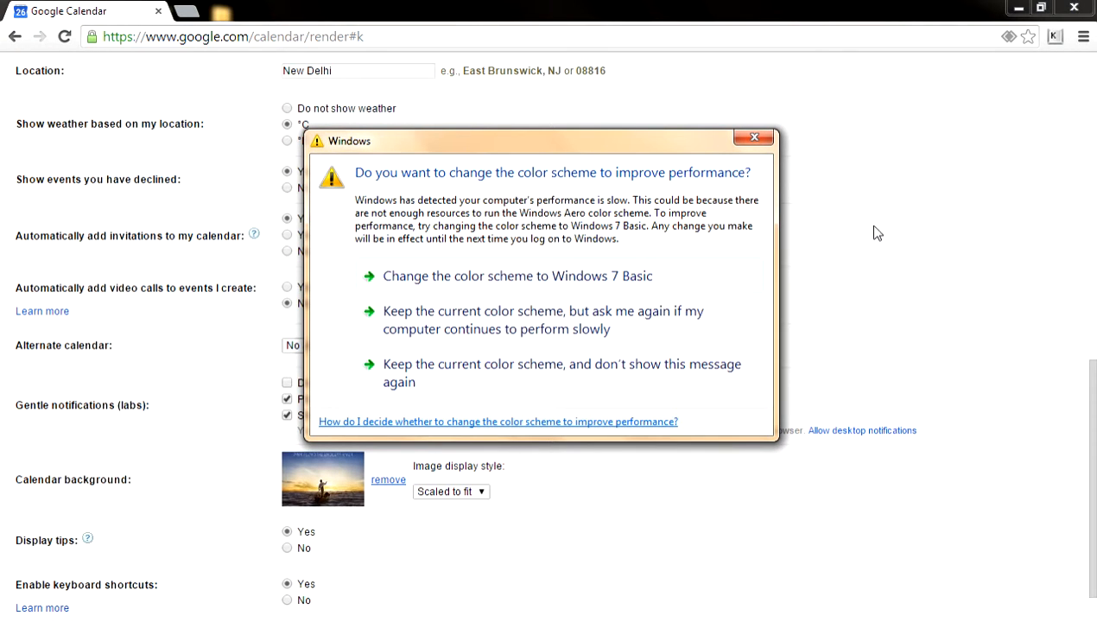
left_click(753, 135)
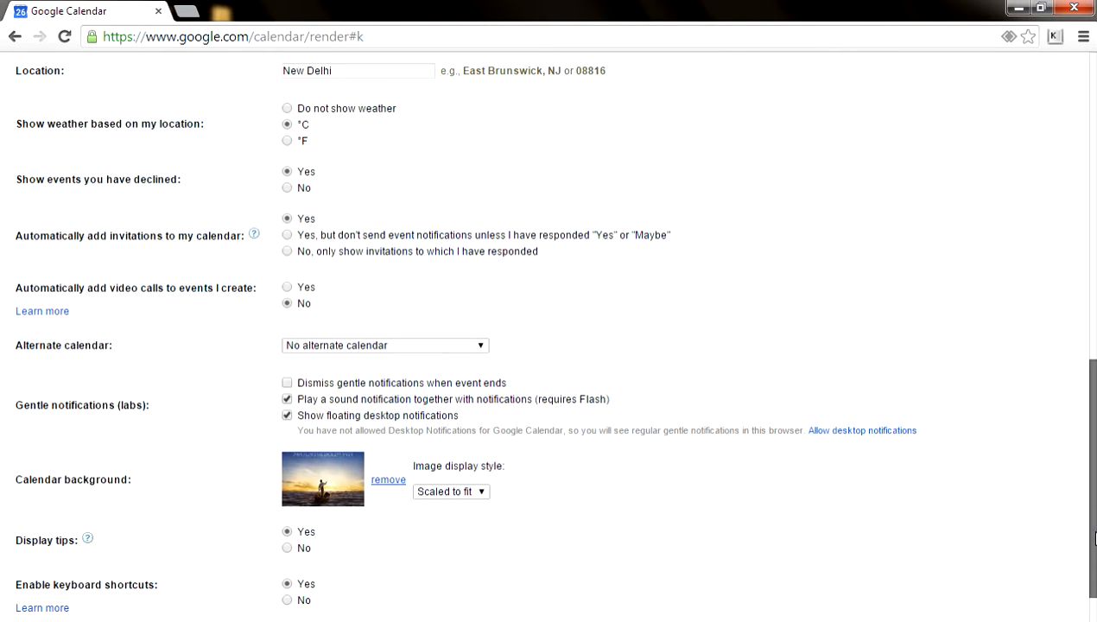
scroll(1092, 570, "down", 1)
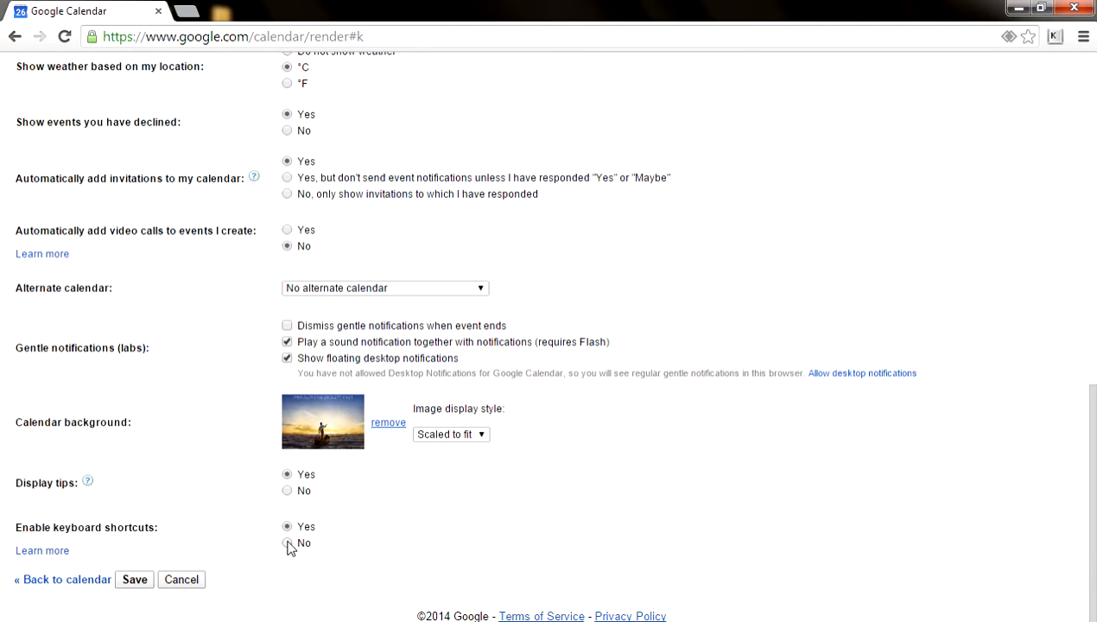
left_click(134, 580)
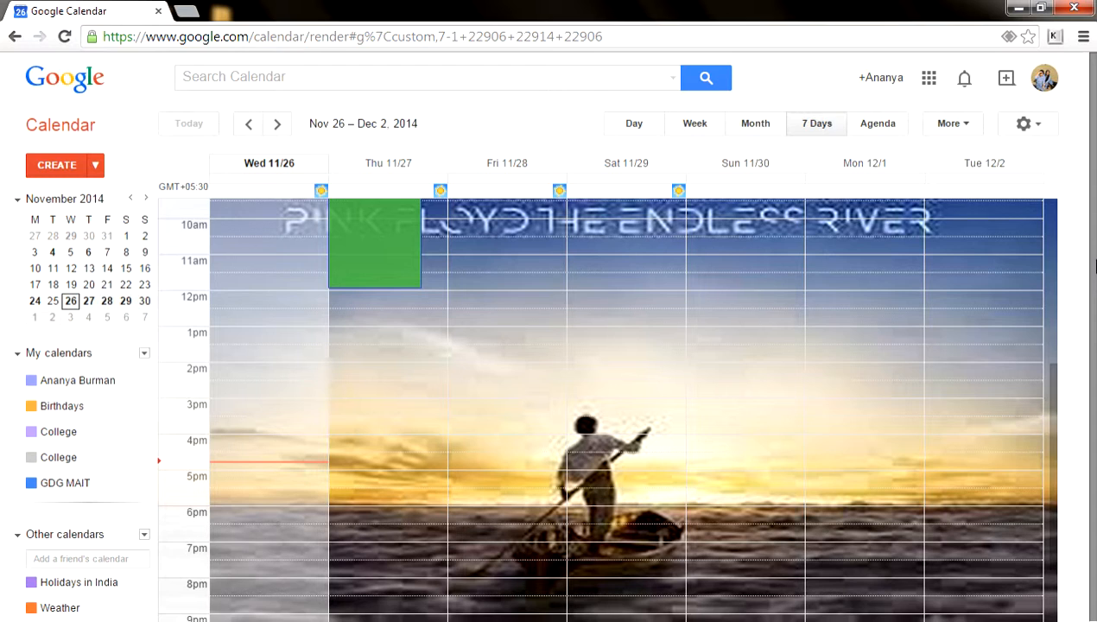
- Browse the interesting calendars from Other calendars and subscribe to India Delhi Daredevils in the Indian Premier League category of Cricket under Sports
left_click_drag(1095, 266, 1095, 285)
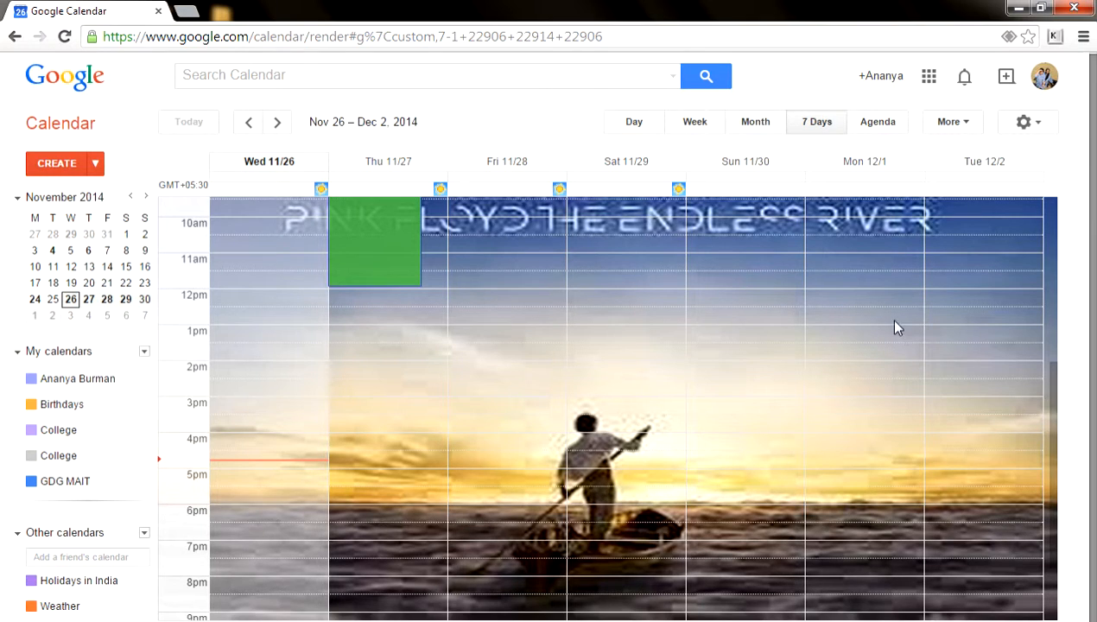
left_click(144, 533)
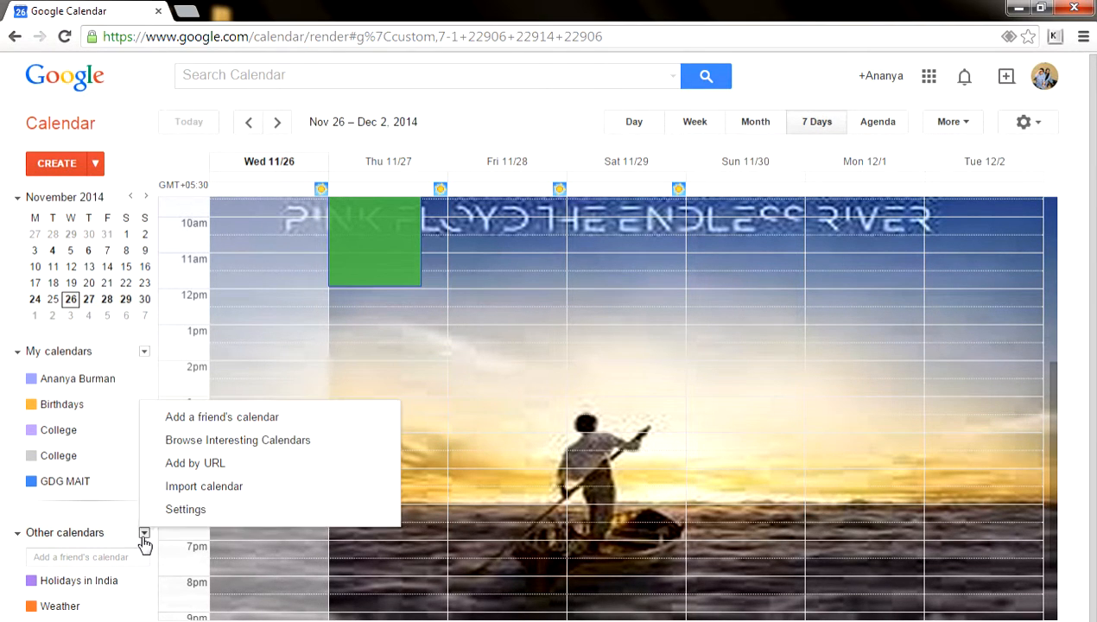
left_click(201, 441)
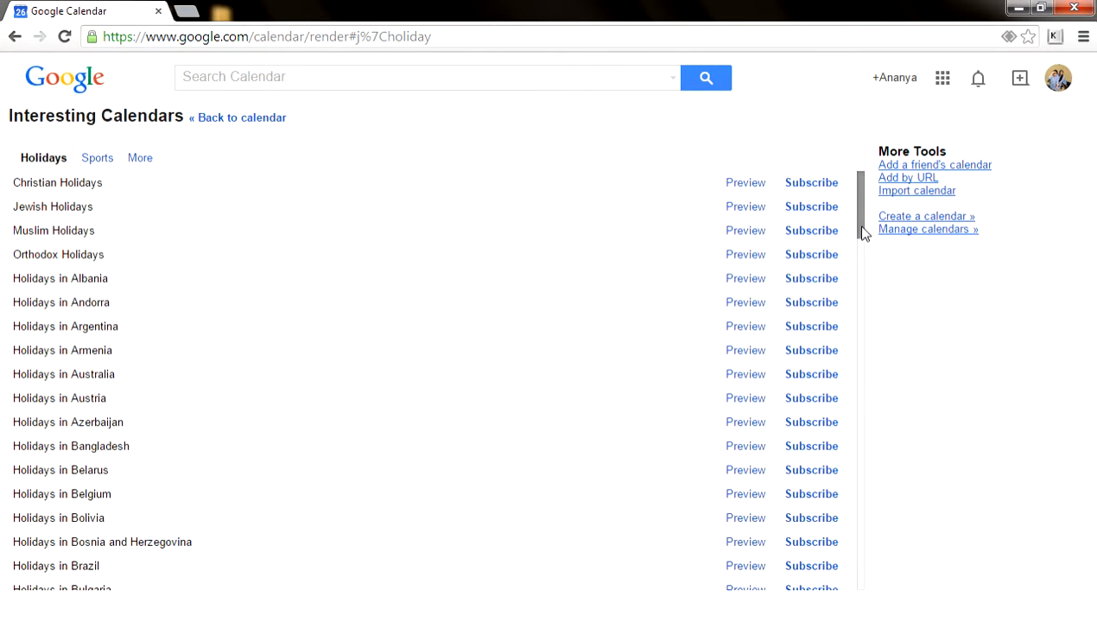
left_click_drag(862, 232, 855, 211)
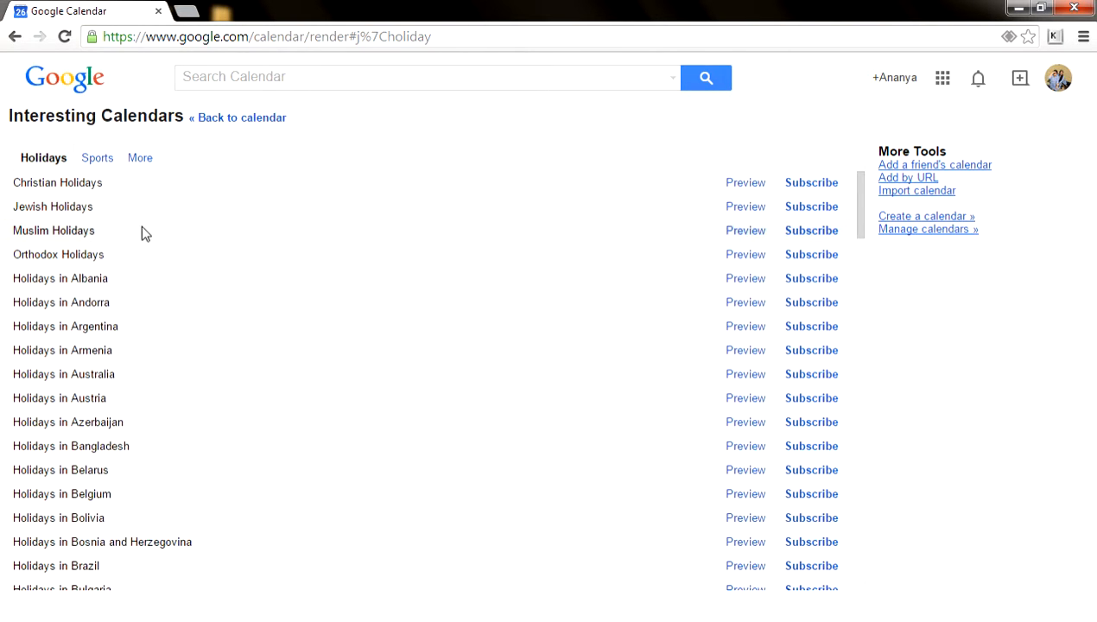
left_click(98, 161)
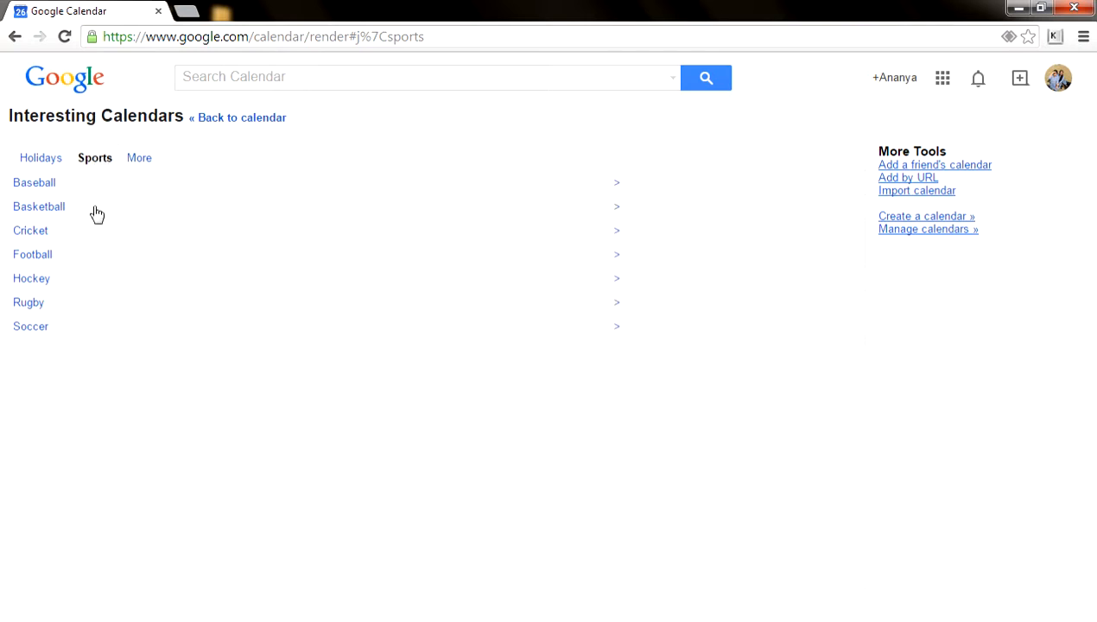
left_click(91, 231)
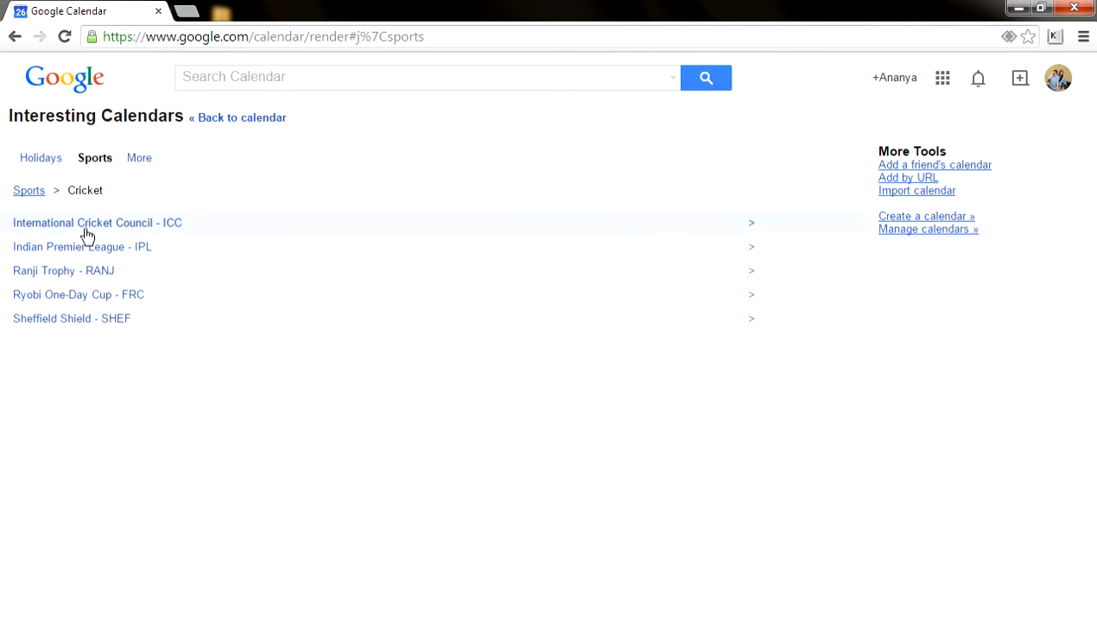
left_click(99, 250)
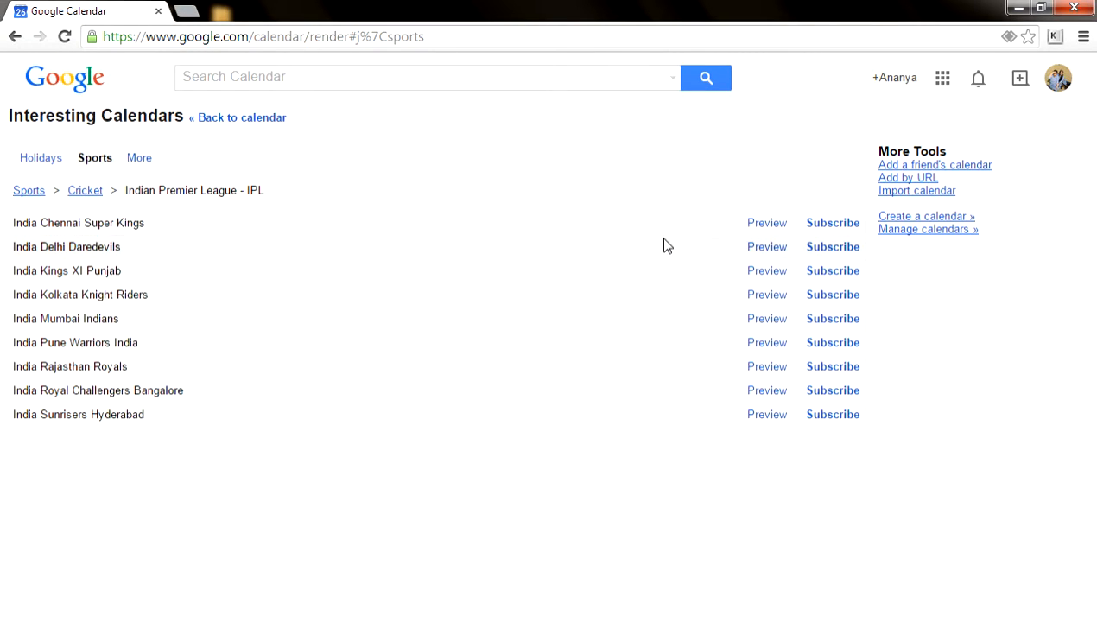
left_click(823, 248)
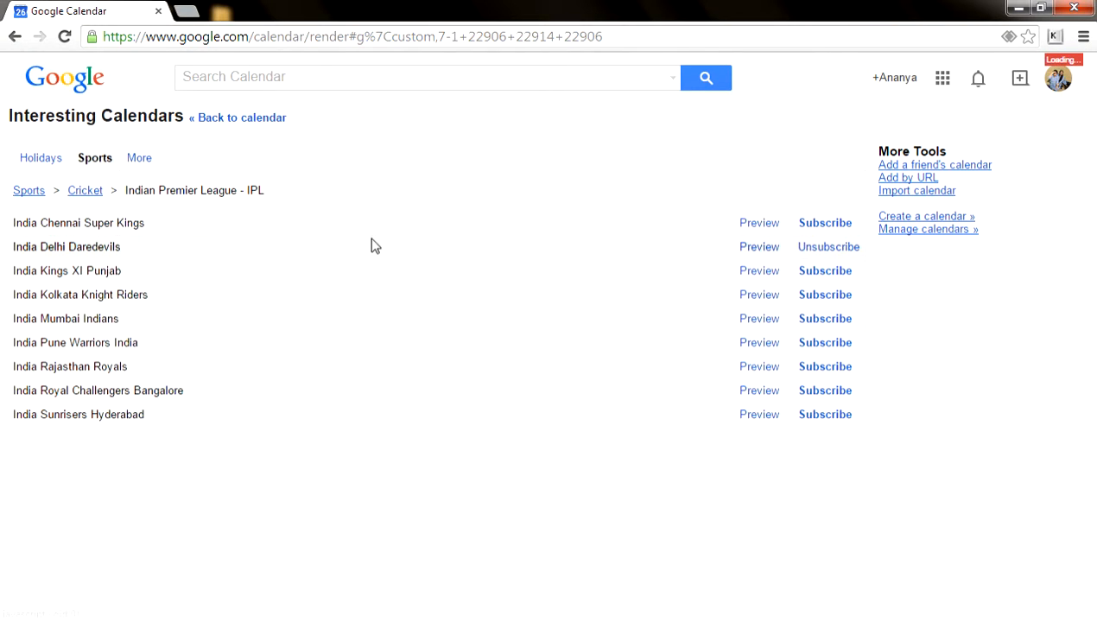
- Preview the India Delhi Daredevils calendar, then view and close the form for adding a friend's calendar
left_click(762, 254)
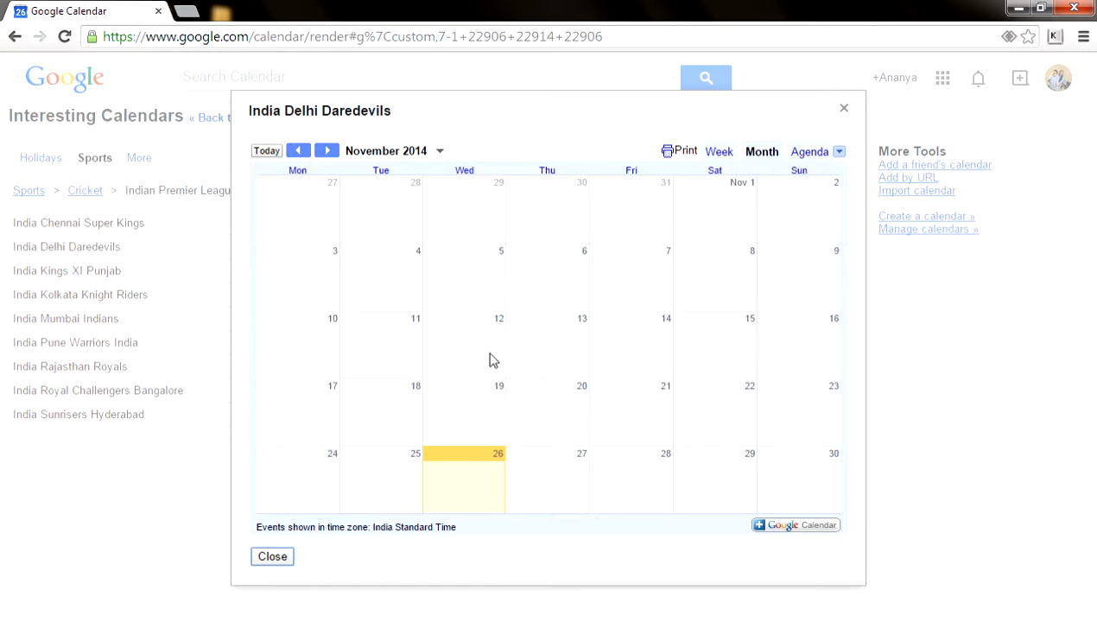
left_click(844, 111)
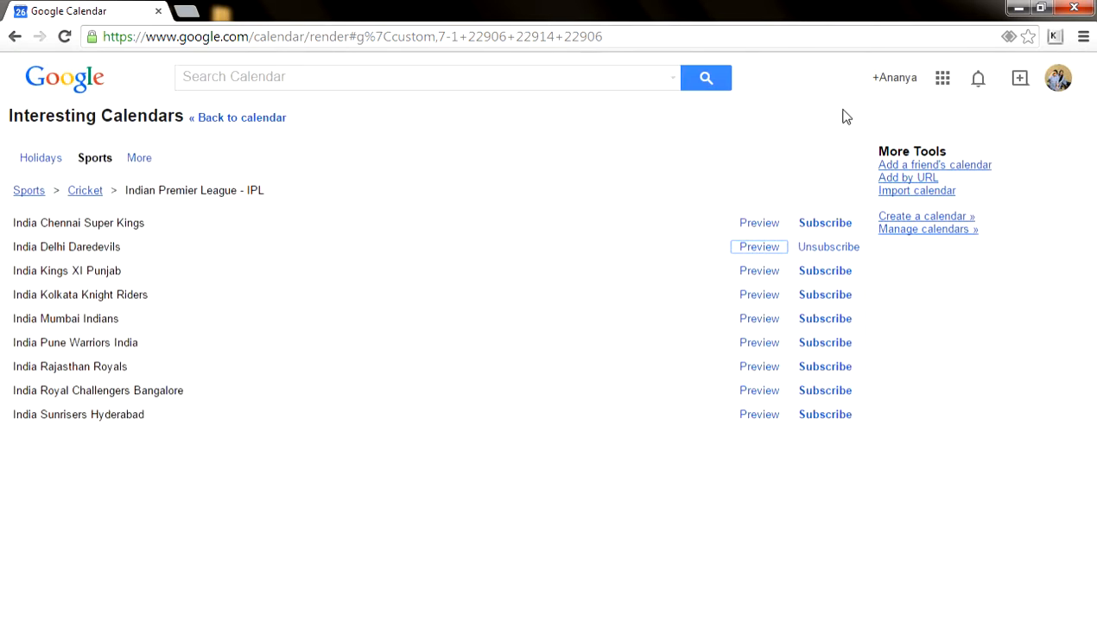
left_click(14, 37)
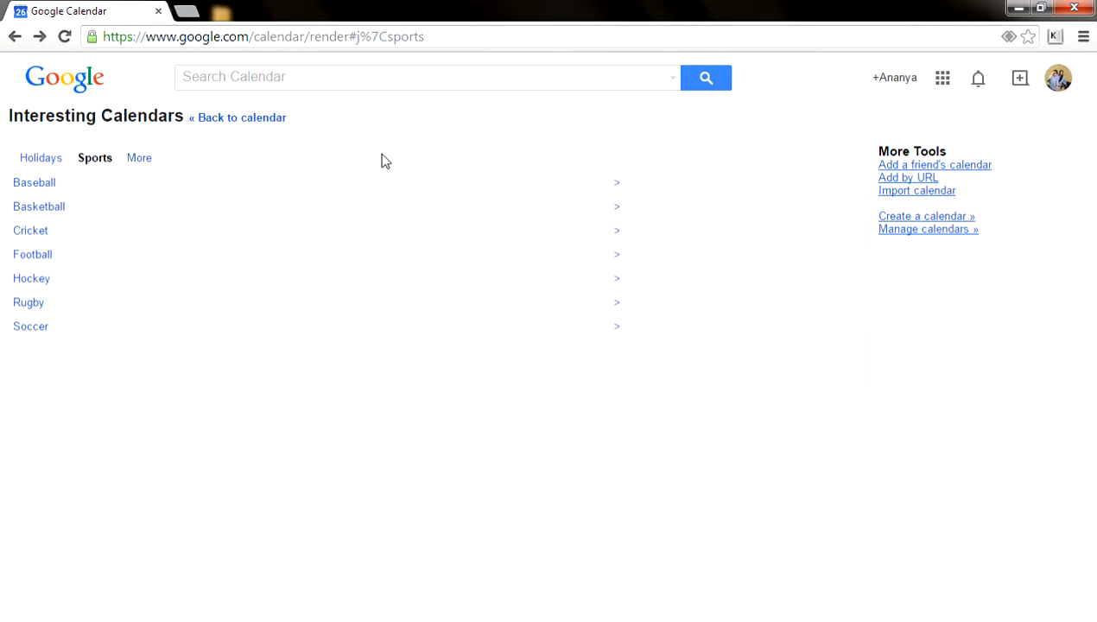
left_click(966, 172)
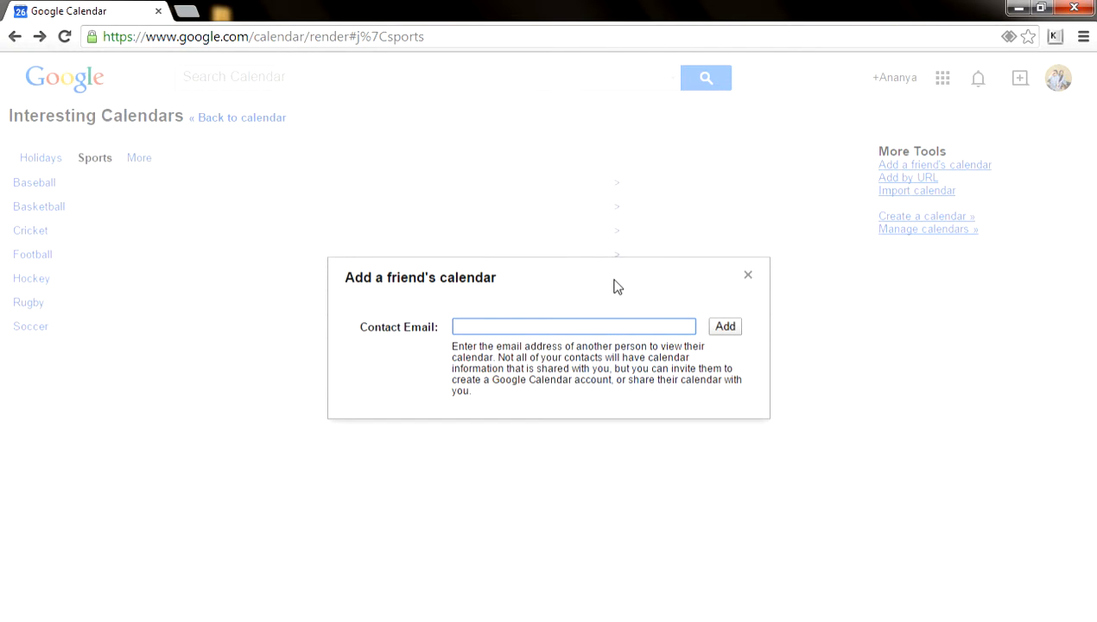
left_click(748, 278)
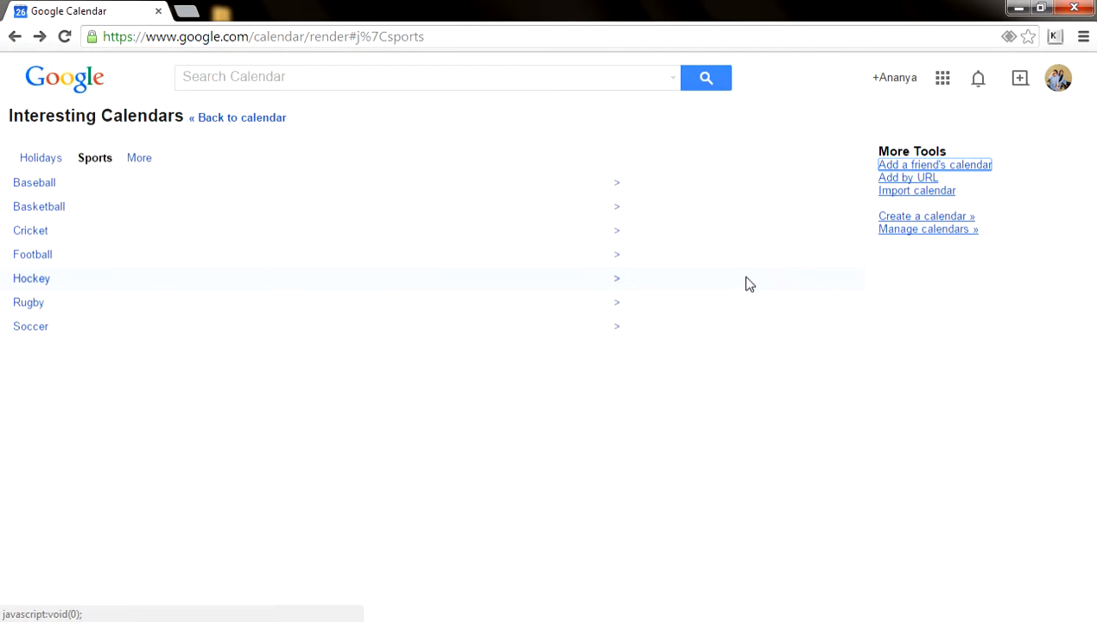
- Return to the main calendar and open the Tasks list from My calendars
left_click(17, 38)
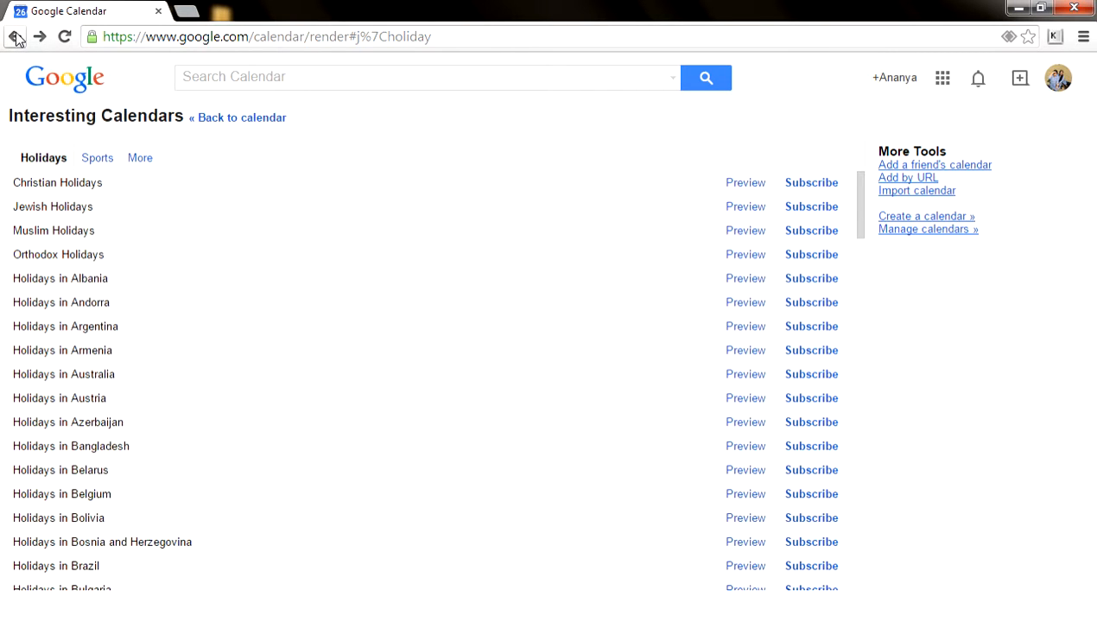
left_click(13, 40)
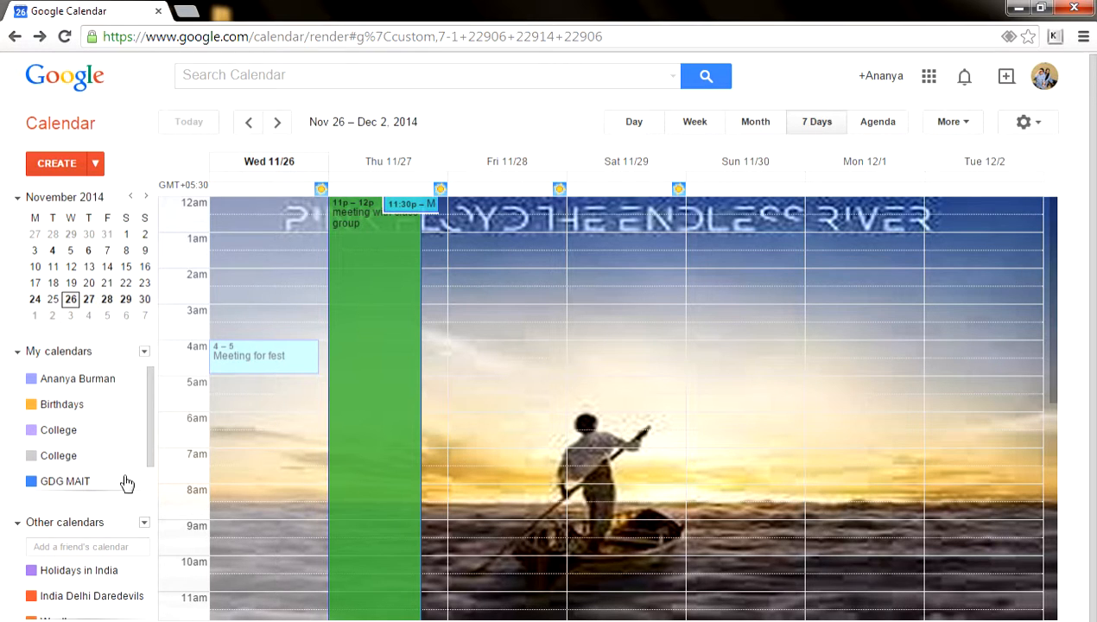
scroll(139, 489, "down", 1)
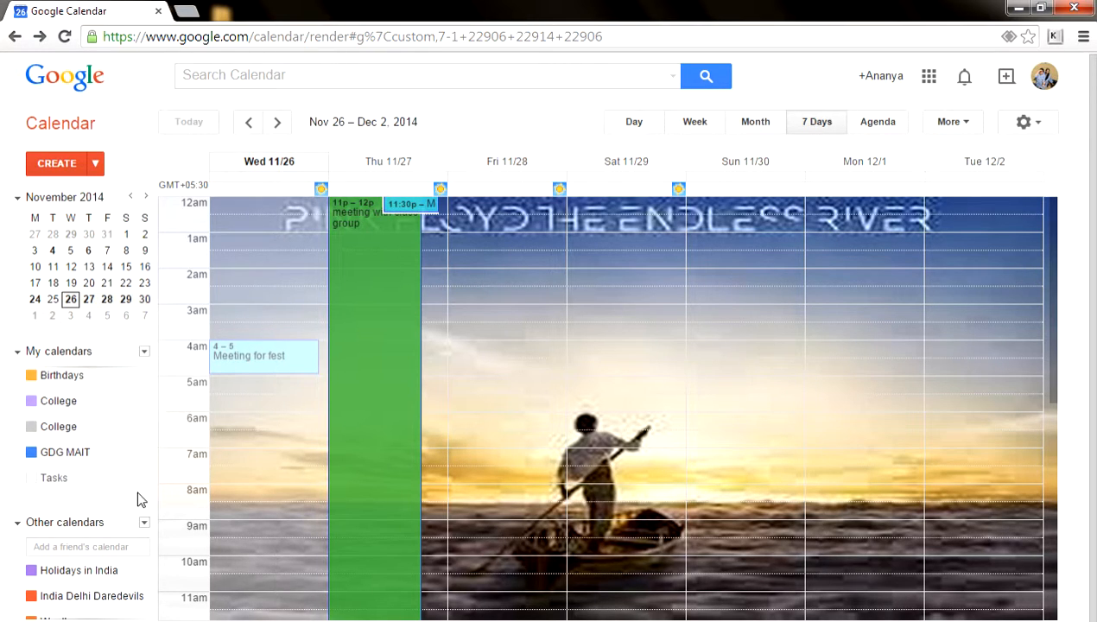
left_click(69, 488)
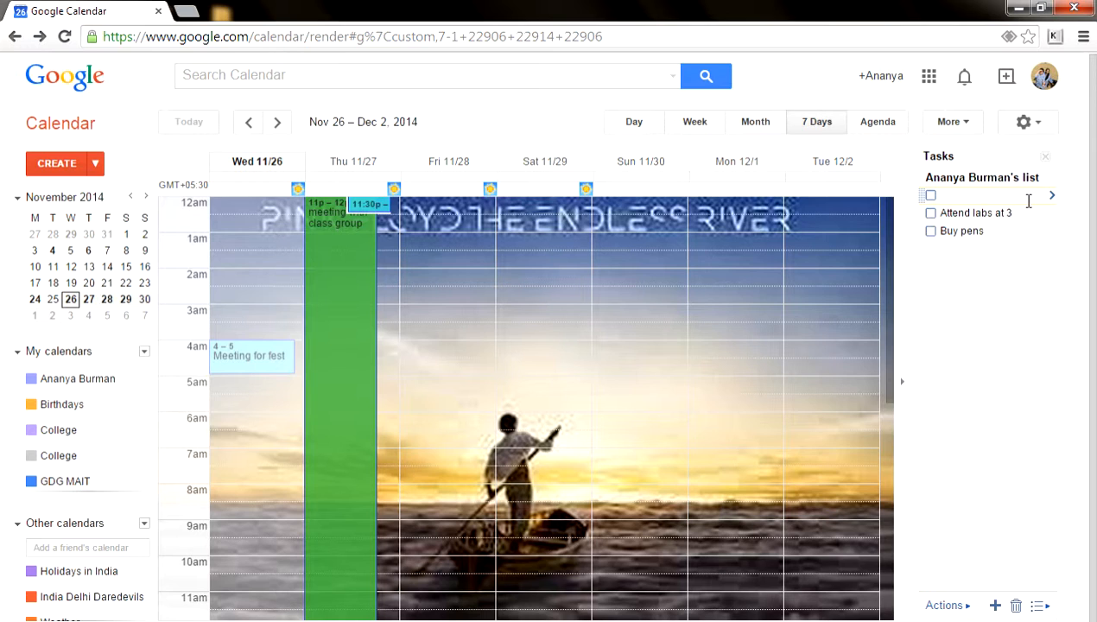
- Add a task named "buying coffee" to the task list and close the Tasks list
left_click(1028, 200)
type("buying coffee")
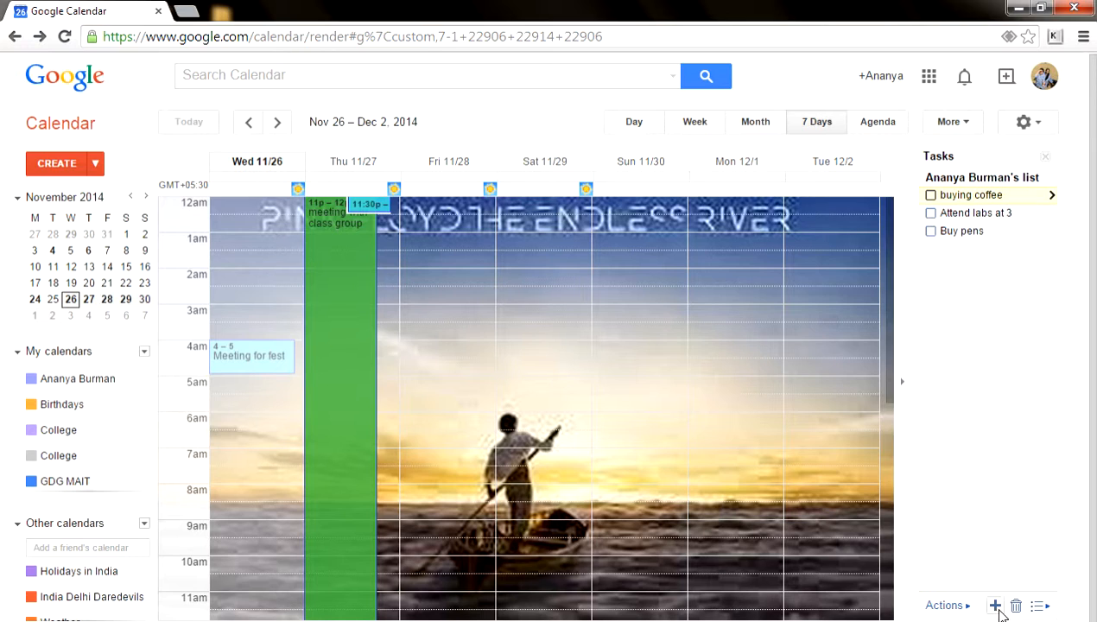
left_click(1046, 159)
- Open the Mobile Setup page of the calendar settings
left_click(1039, 127)
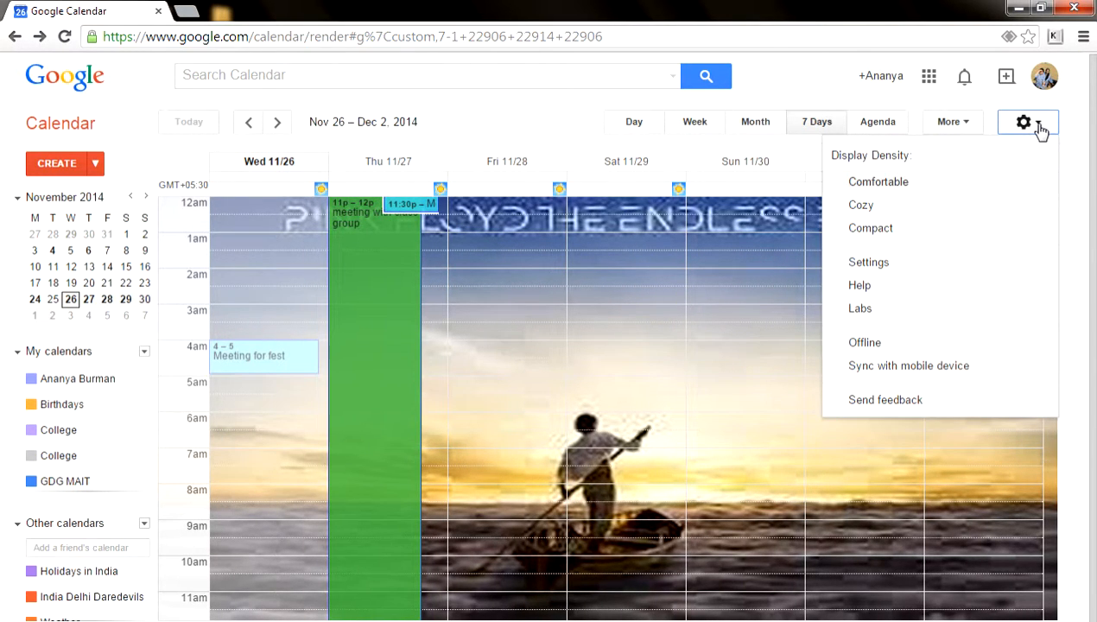
left_click(1039, 126)
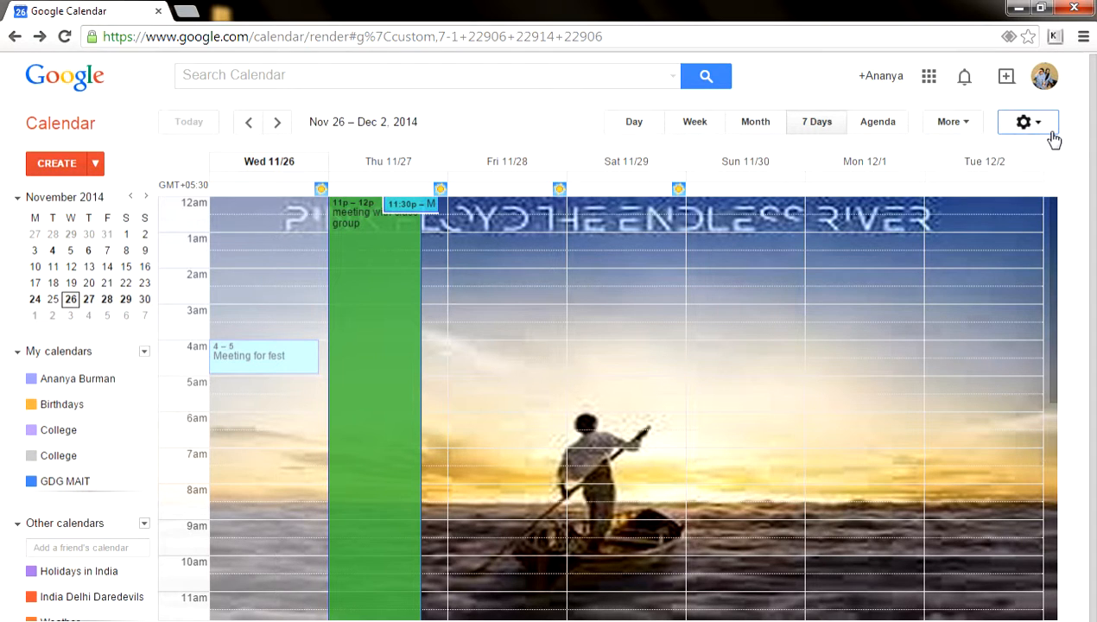
left_click(1048, 129)
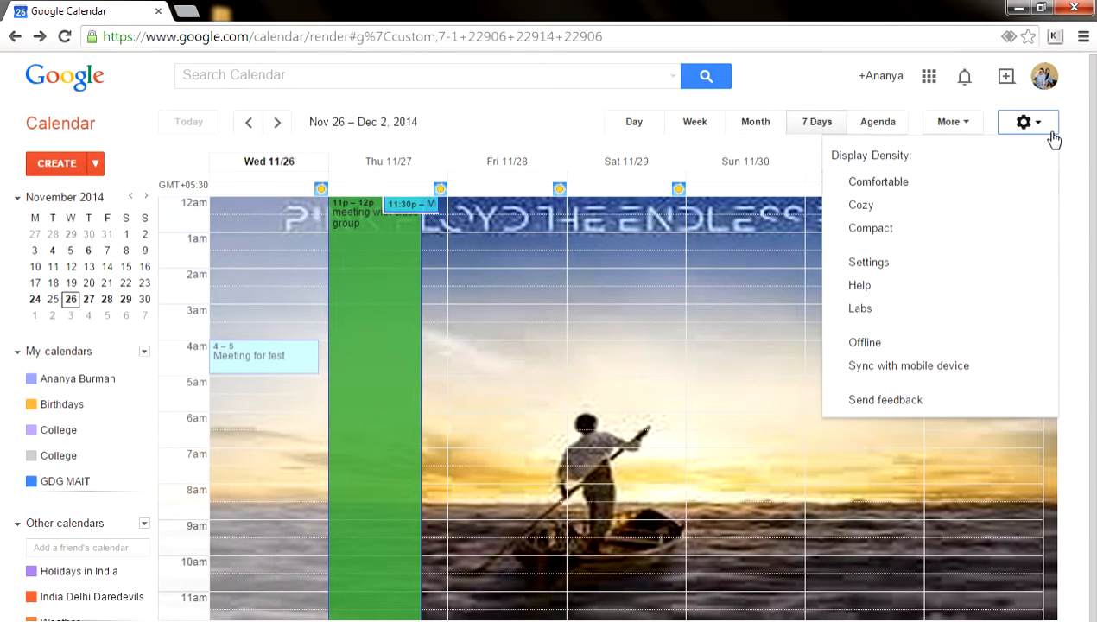
left_click(965, 264)
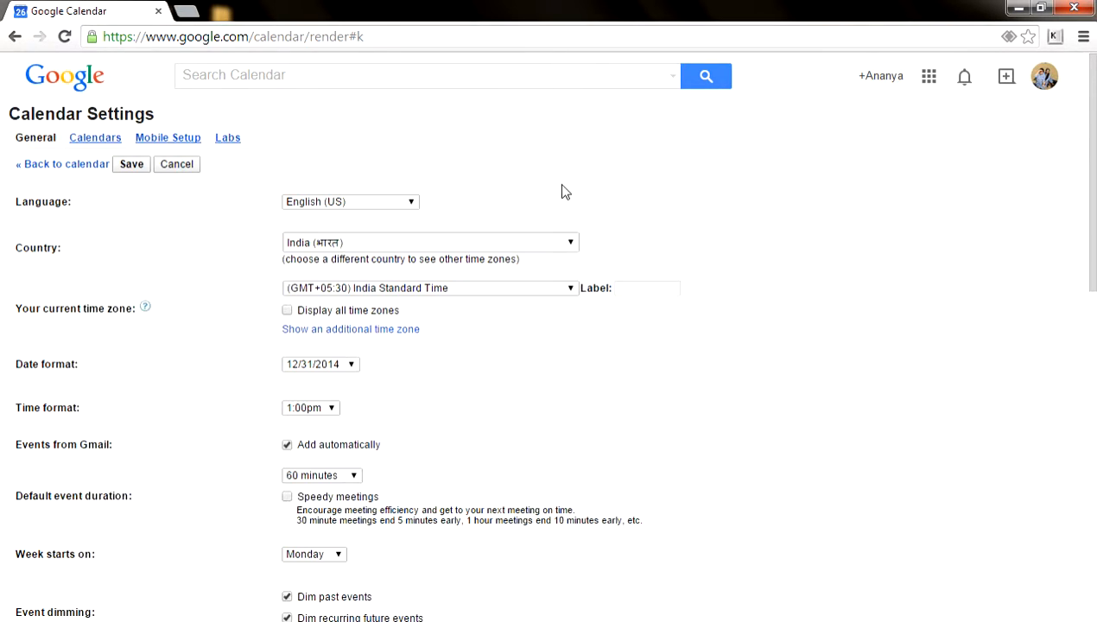
left_click(151, 142)
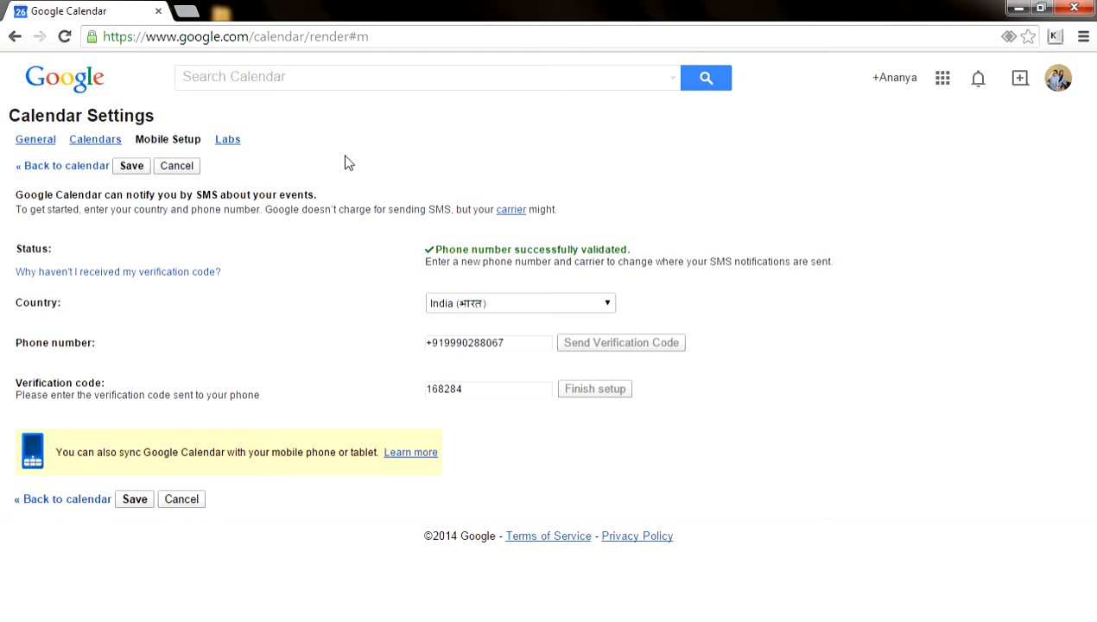
- Clear the phone number field for SMS notifications
left_click(544, 342)
key("BackSpace")
key("BackSpace")
key("BackSpace")
key("BackSpace")
key("BackSpace")
key("BackSpace")
key("BackSpace")
key("BackSpace")
key("BackSpace")
key("BackSpace")
key("BackSpace")
key("BackSpace")
key("BackSpace")
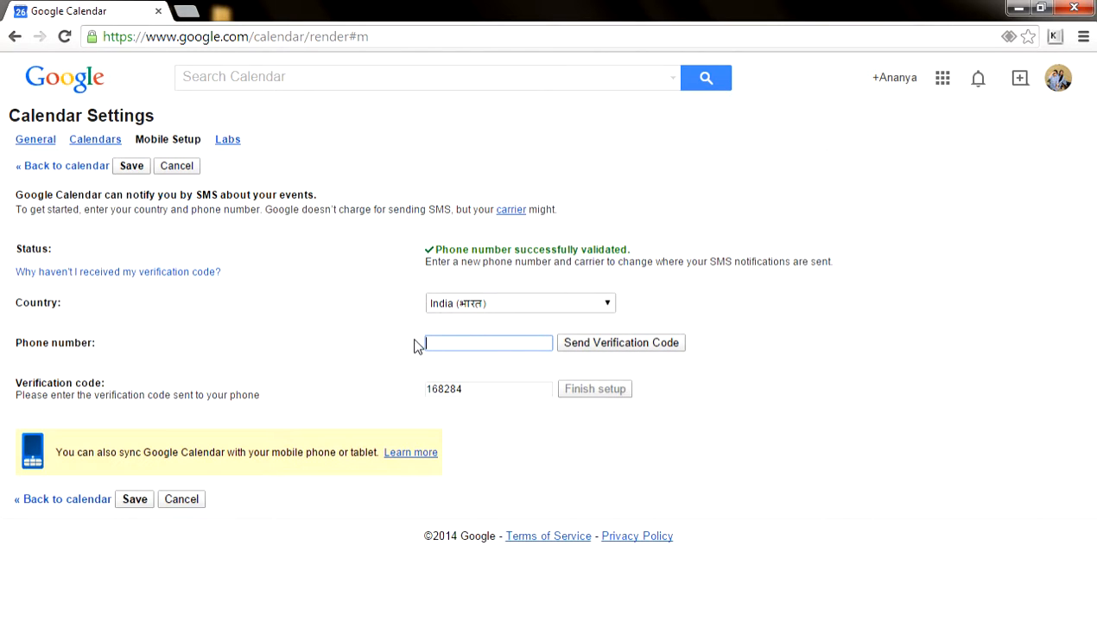
left_click_drag(416, 345, 496, 302)
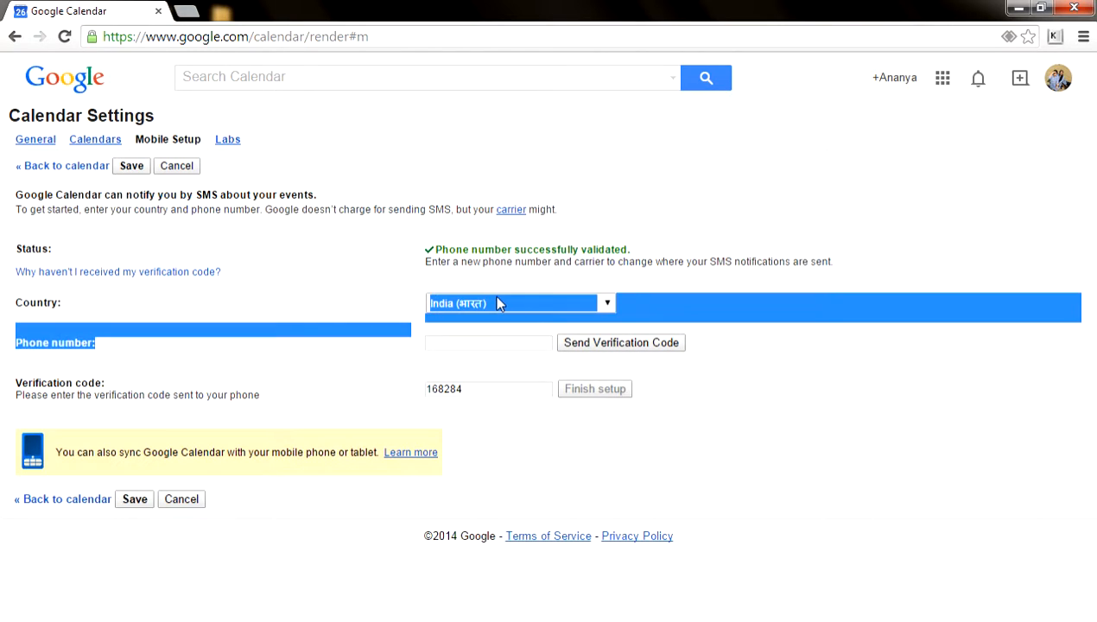
left_click(343, 302)
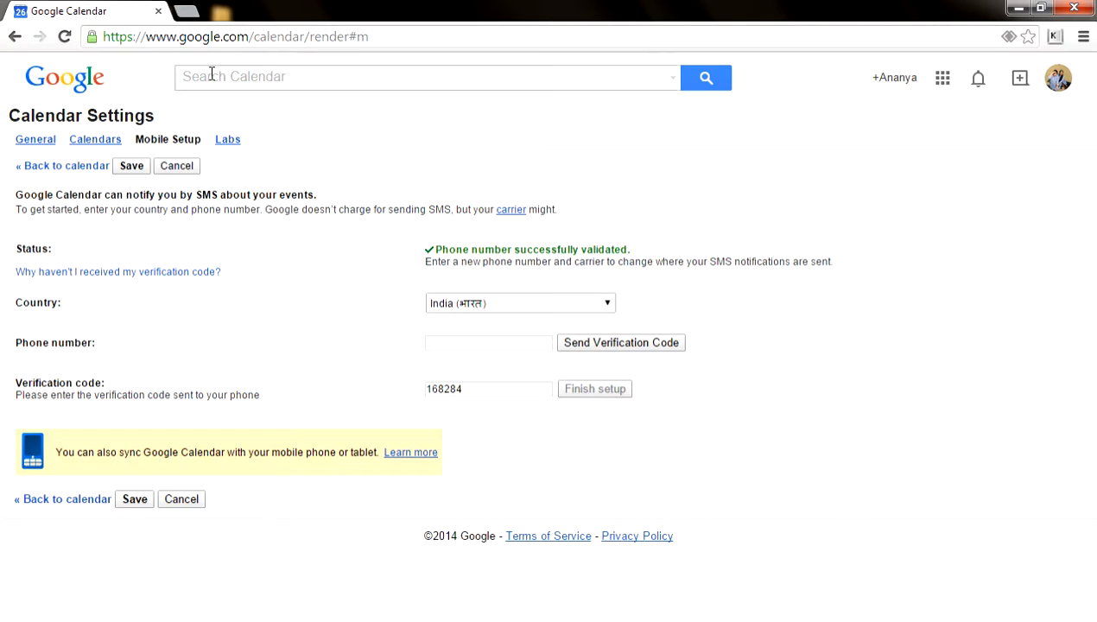
- Review the Calendars and General settings, then return to the calendar without saving
left_click(120, 141)
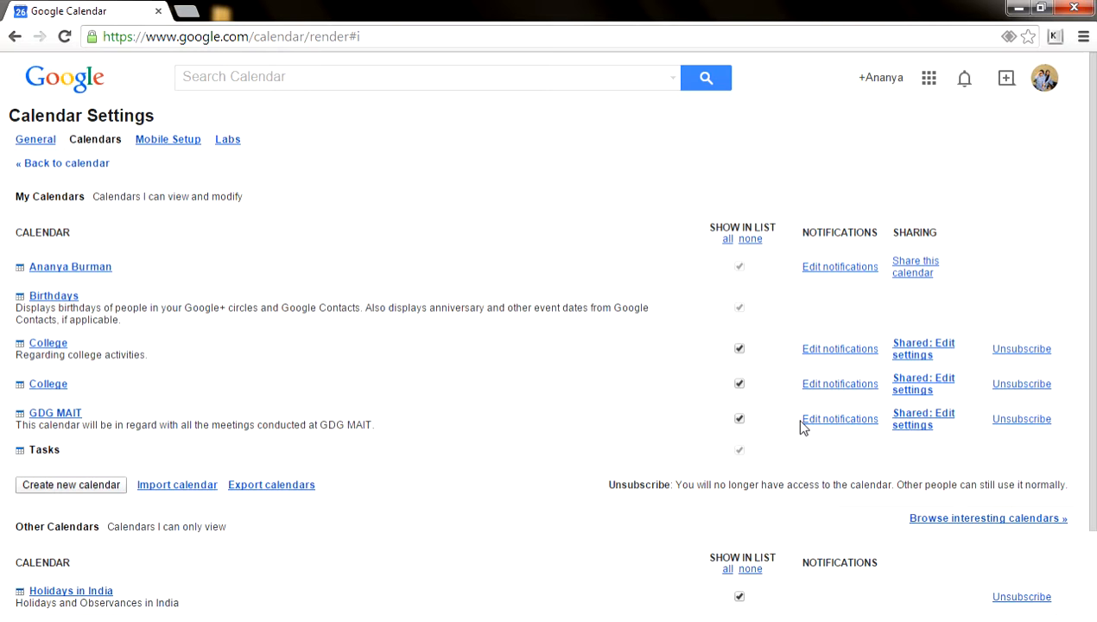
left_click_drag(1093, 200, 1093, 285)
left_click(24, 145)
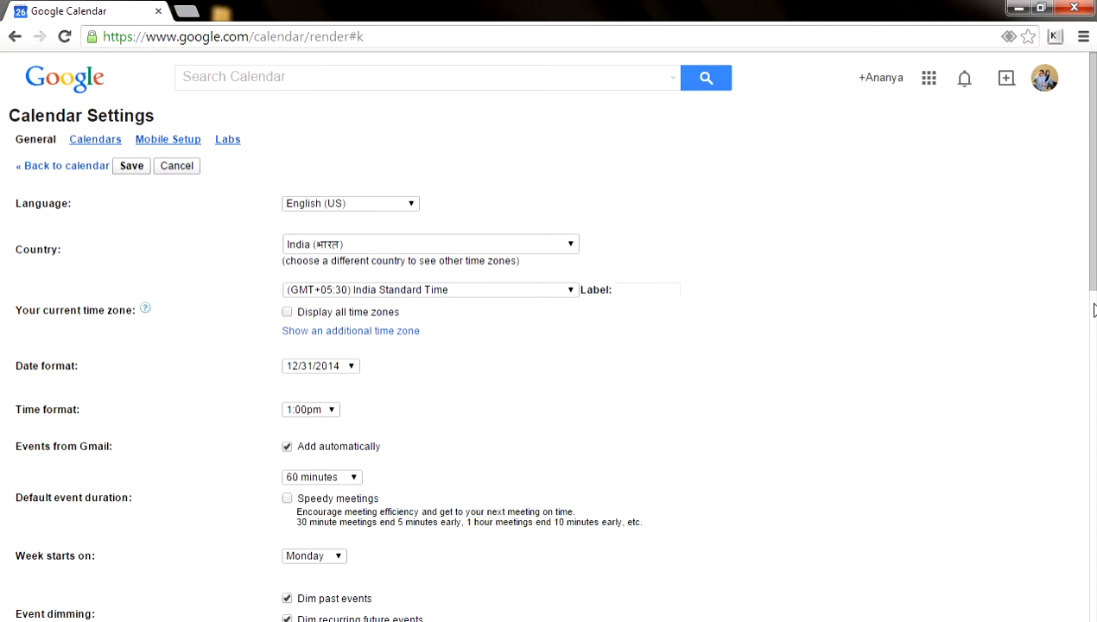
left_click_drag(1086, 290, 1094, 462)
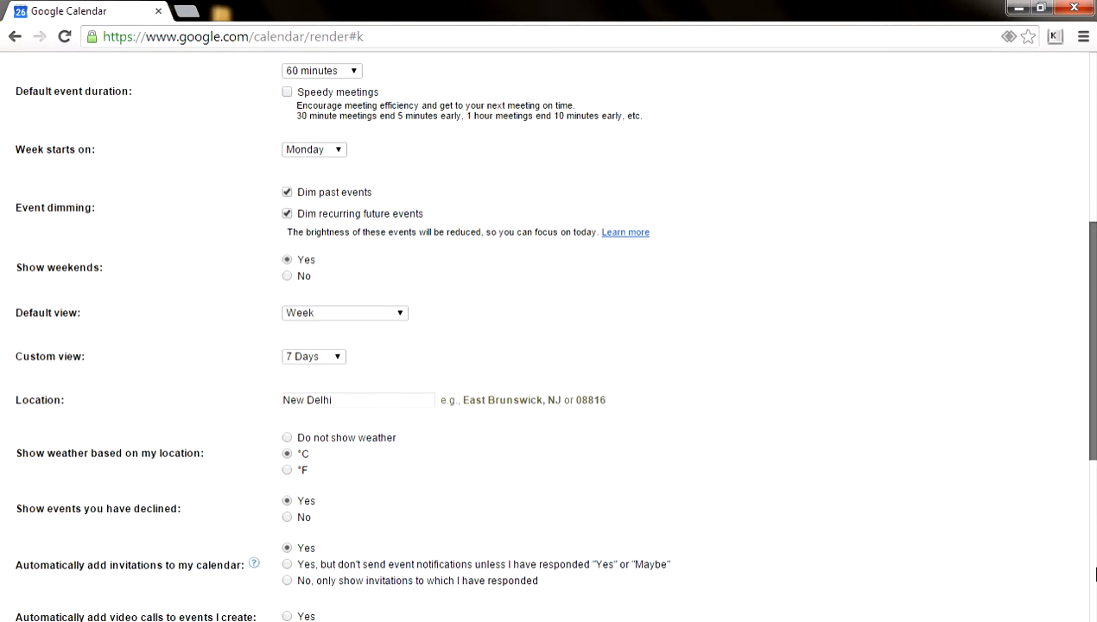
scroll(443, 373, "down", 3)
left_click(14, 36)
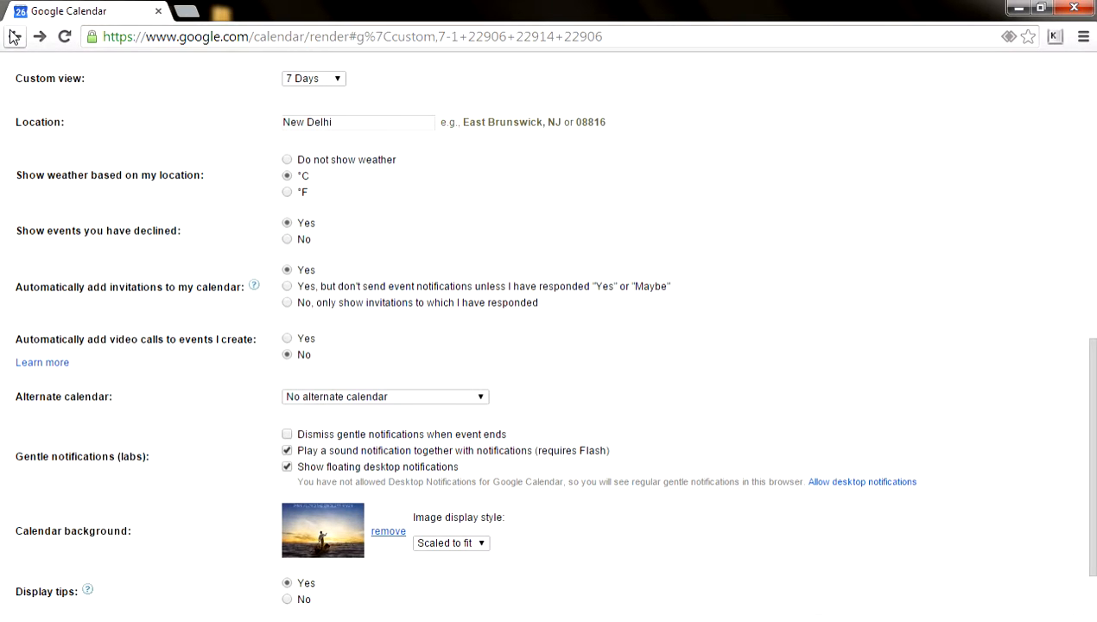